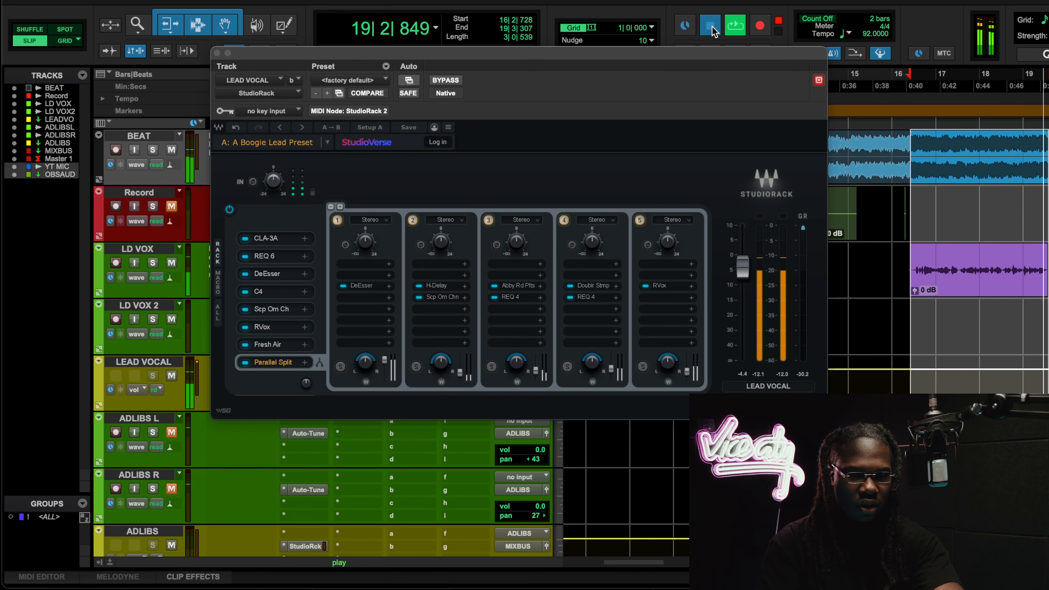
Stop playback and review the Auto-Tune settings on the LD VOX track
click(711, 27)
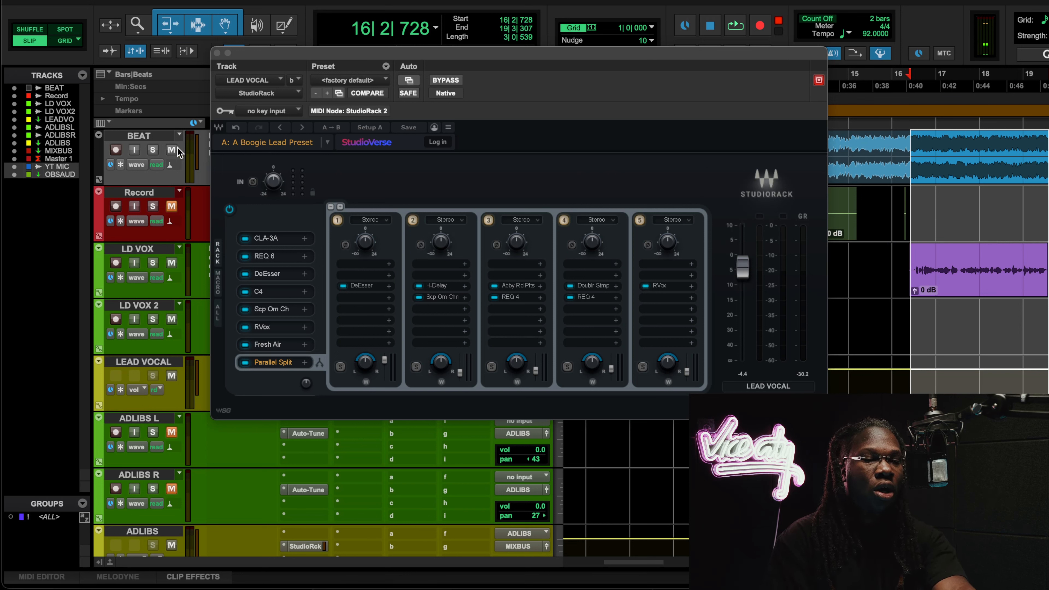
click(217, 53)
click(302, 263)
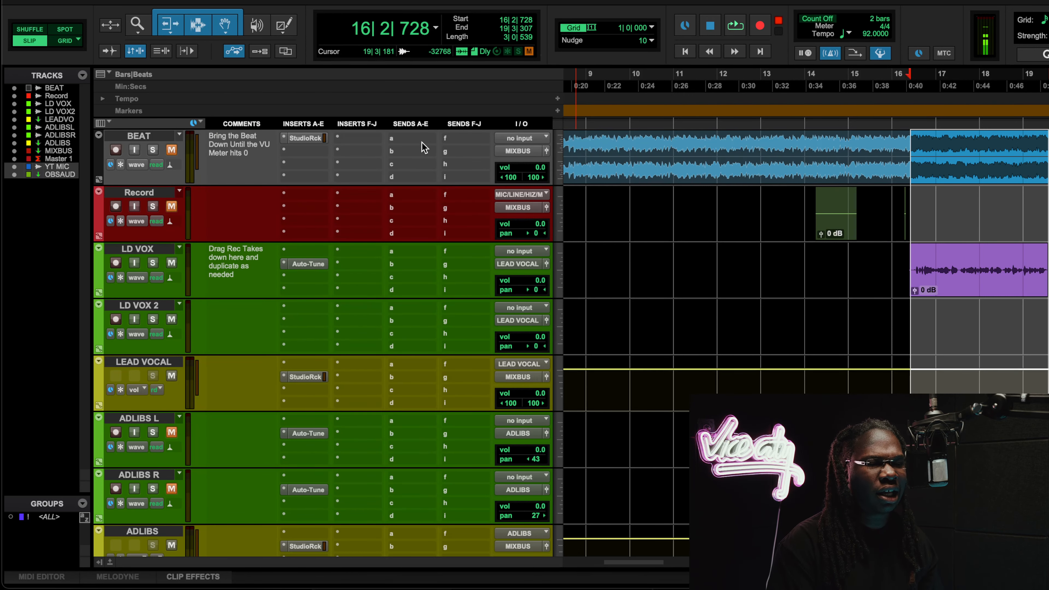
drag(415, 56, 376, 4)
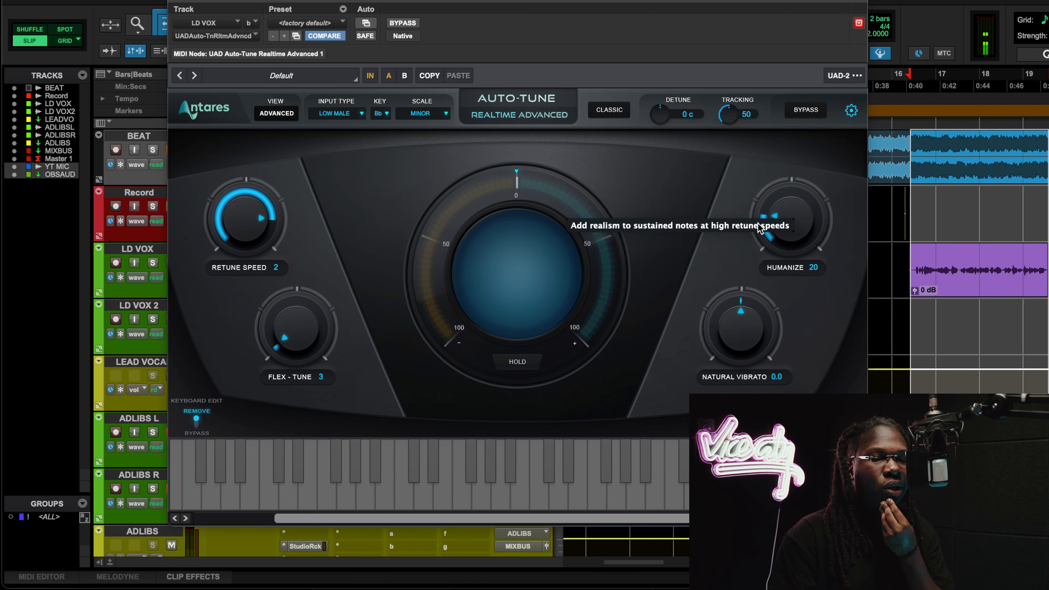
key(space)
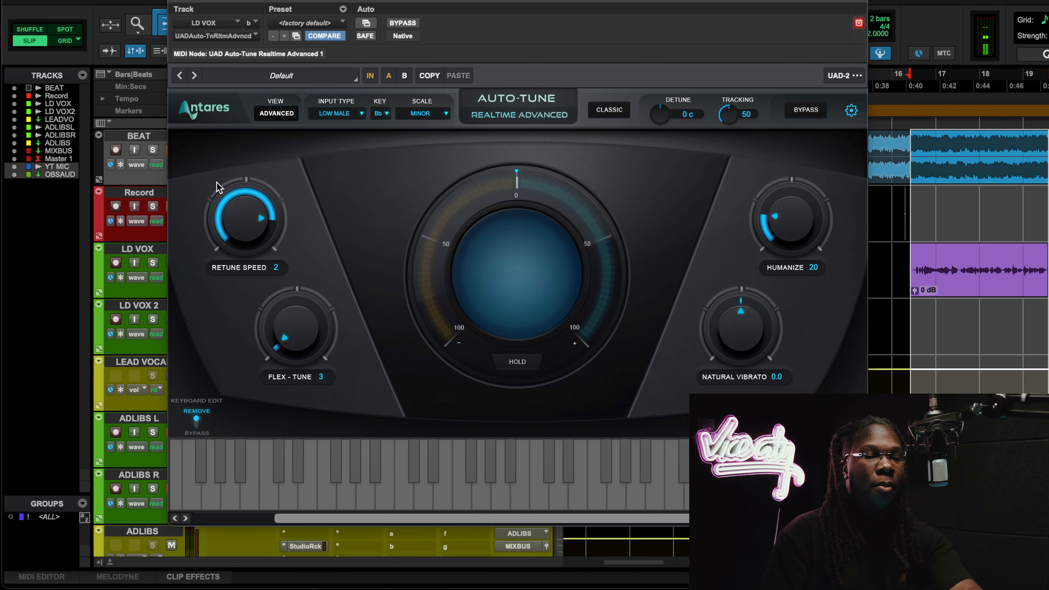
click(173, 2)
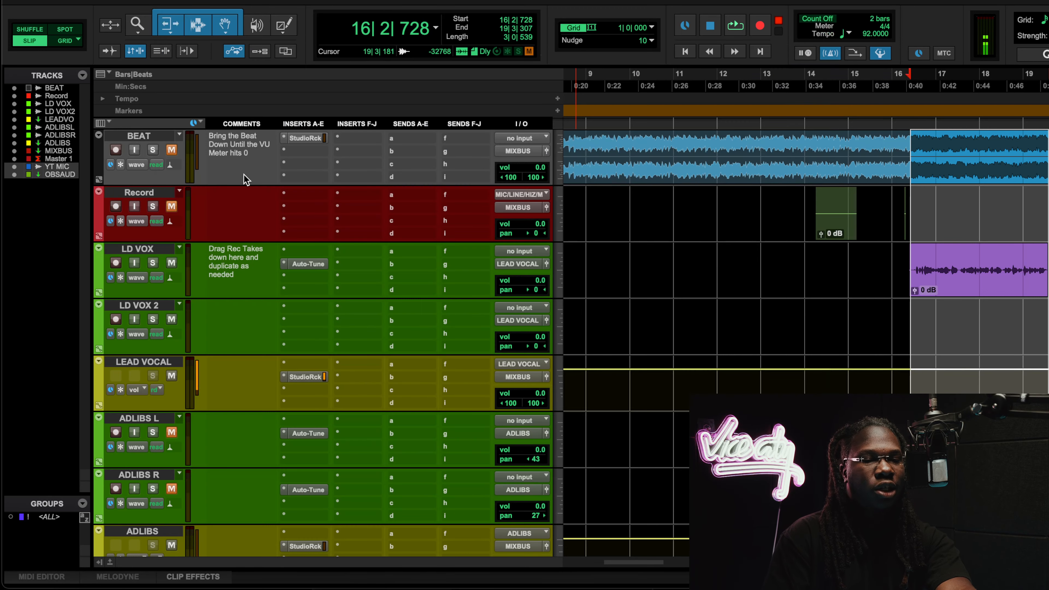
Open StudioRack on the LEAD VOCAL track and play the selection with the rack bypassed
click(304, 376)
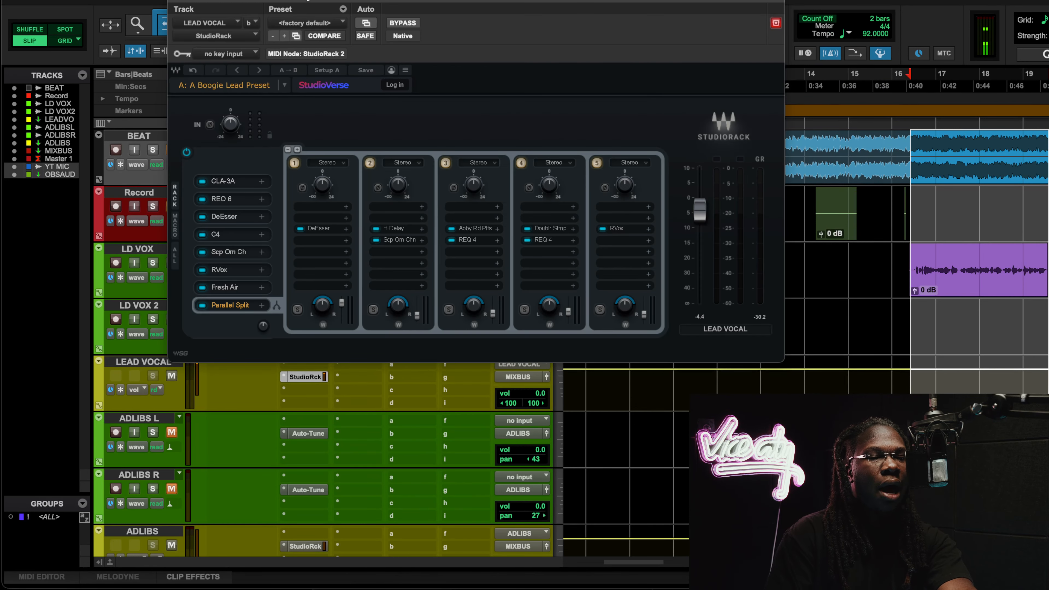
drag(309, 1, 312, 112)
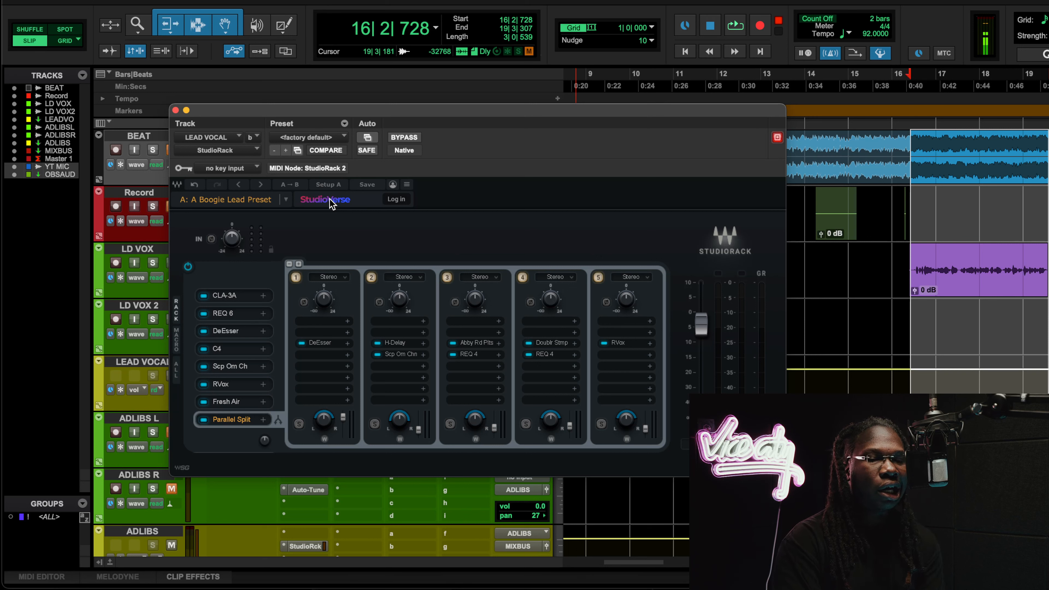
key(space)
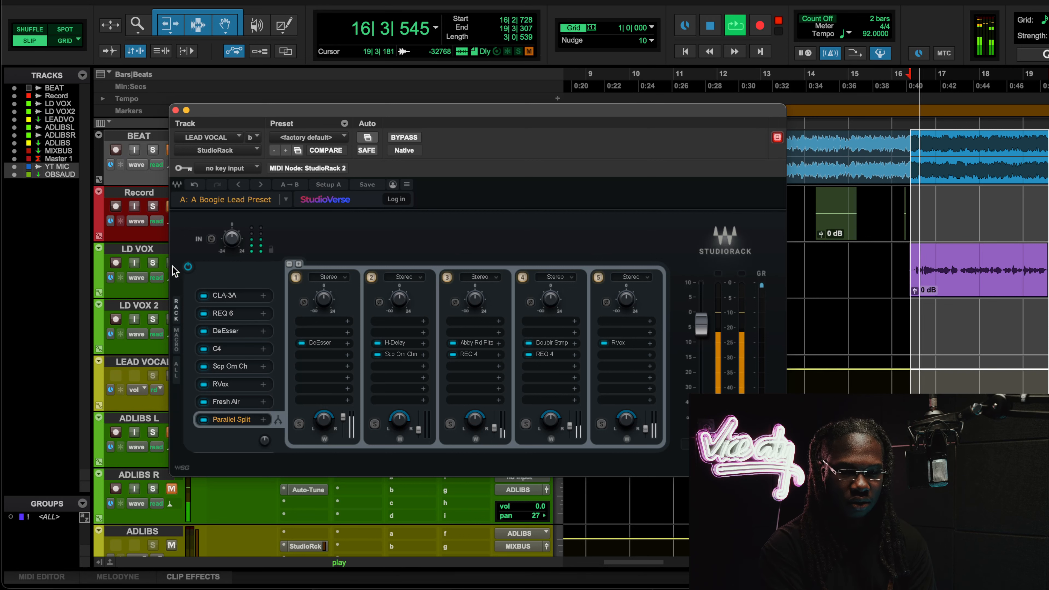
click(413, 138)
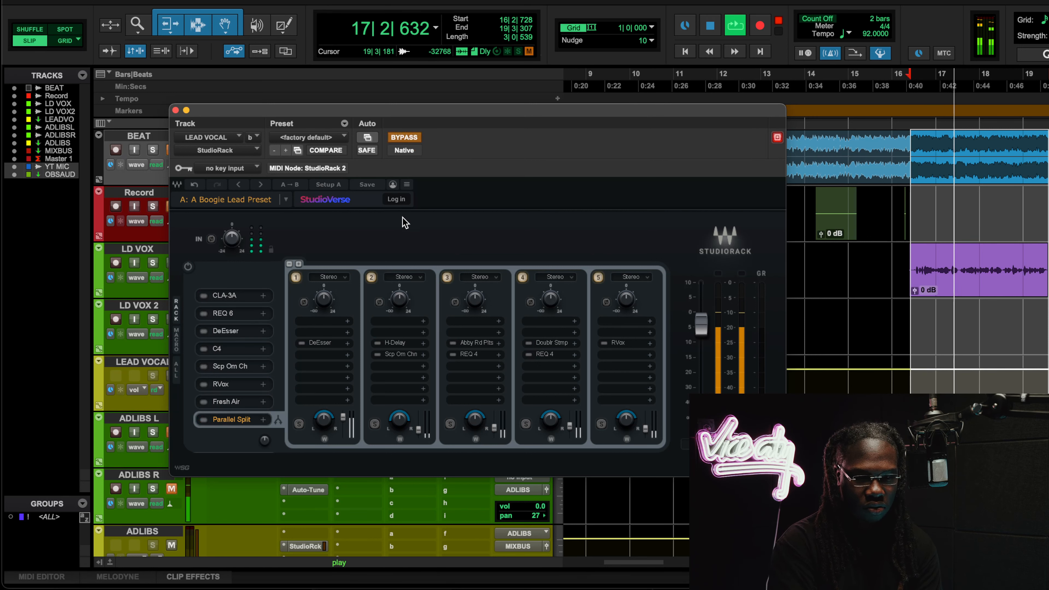
Try the bypassed LEAD VOCAL track at a volume of +8.4, reset it to 0.0 and re-enable StudioRack
drag(425, 109, 426, 5)
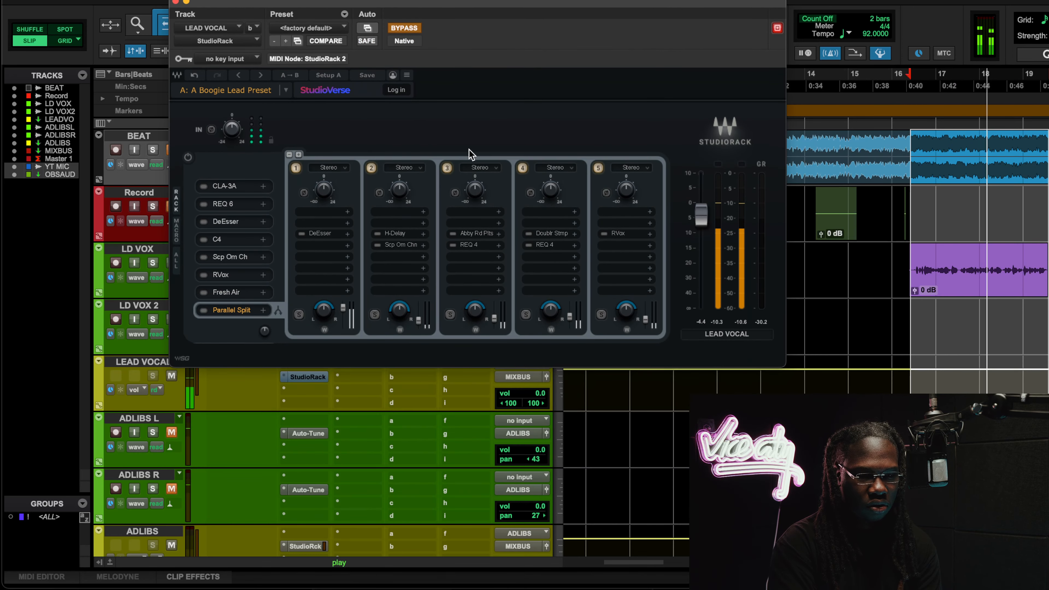
click(540, 392)
drag(540, 395, 542, 386)
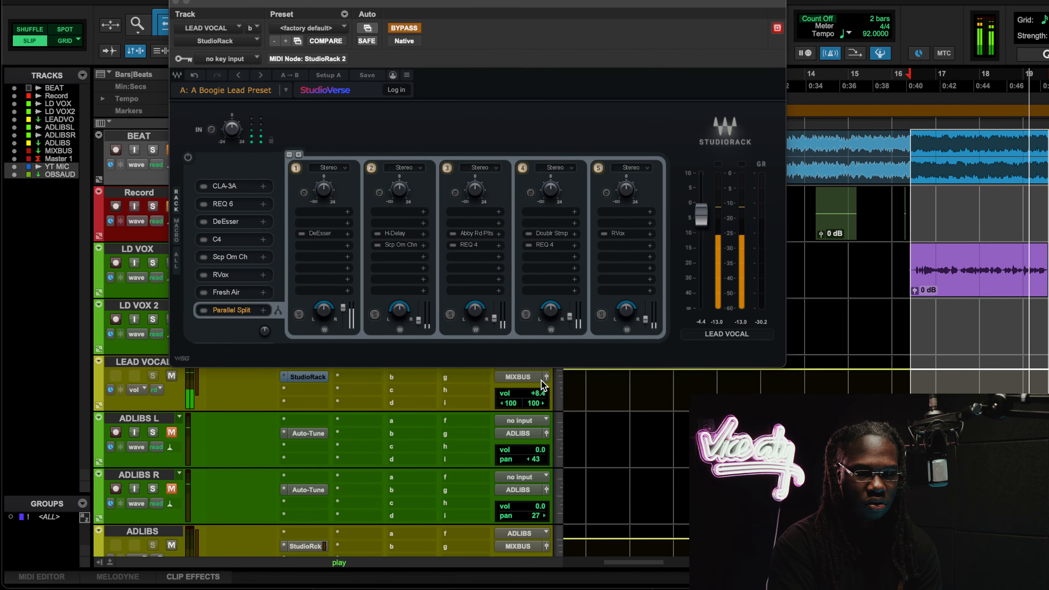
alt+click(537, 399)
click(411, 28)
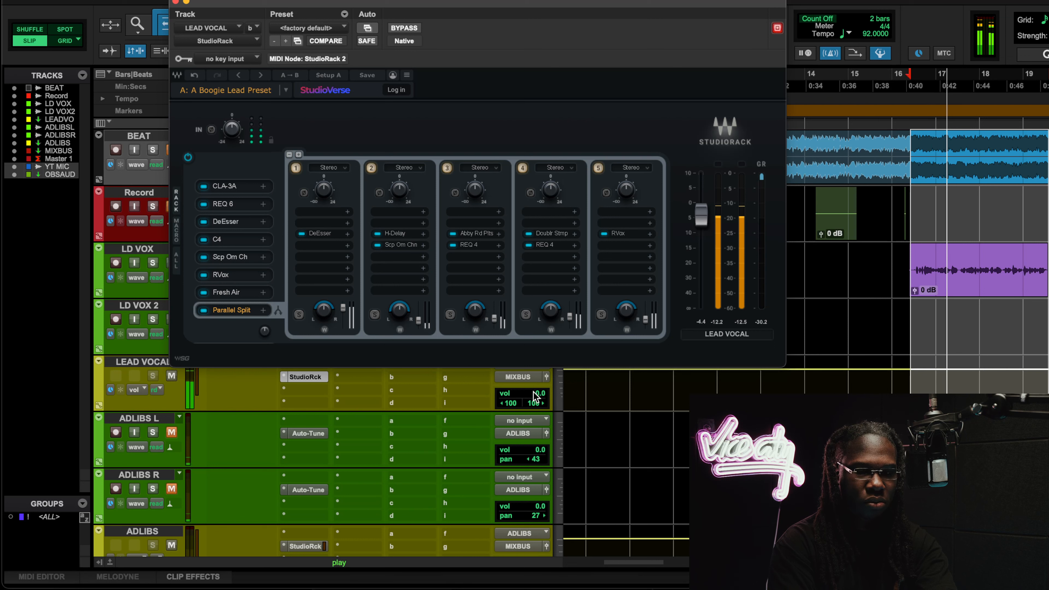
Try the LEAD VOCAL volume at +3.0 while comparing StudioRack bypassed and active, and stop playback
drag(534, 393, 533, 388)
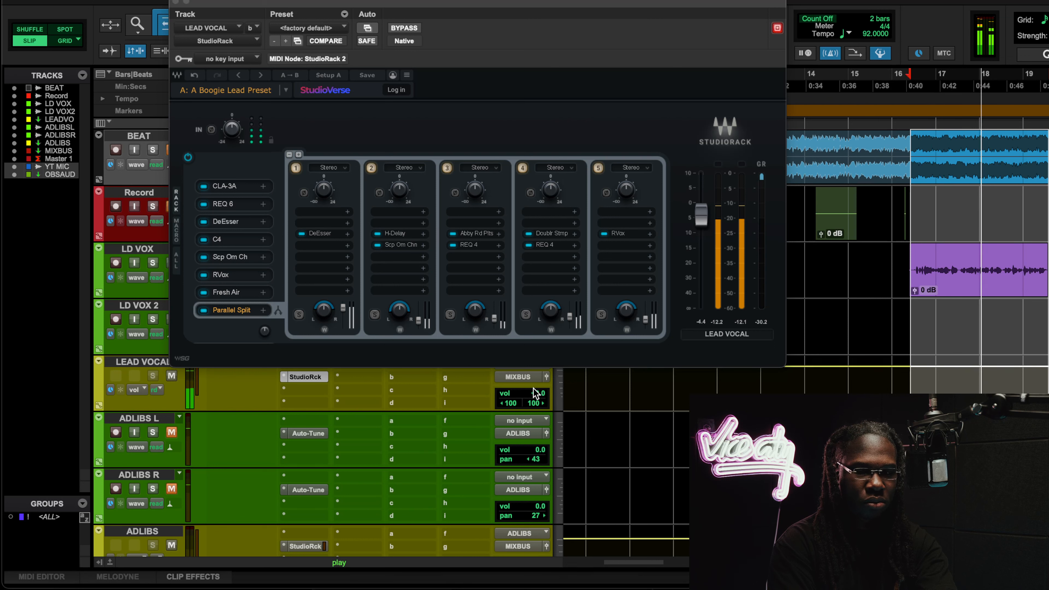
click(404, 27)
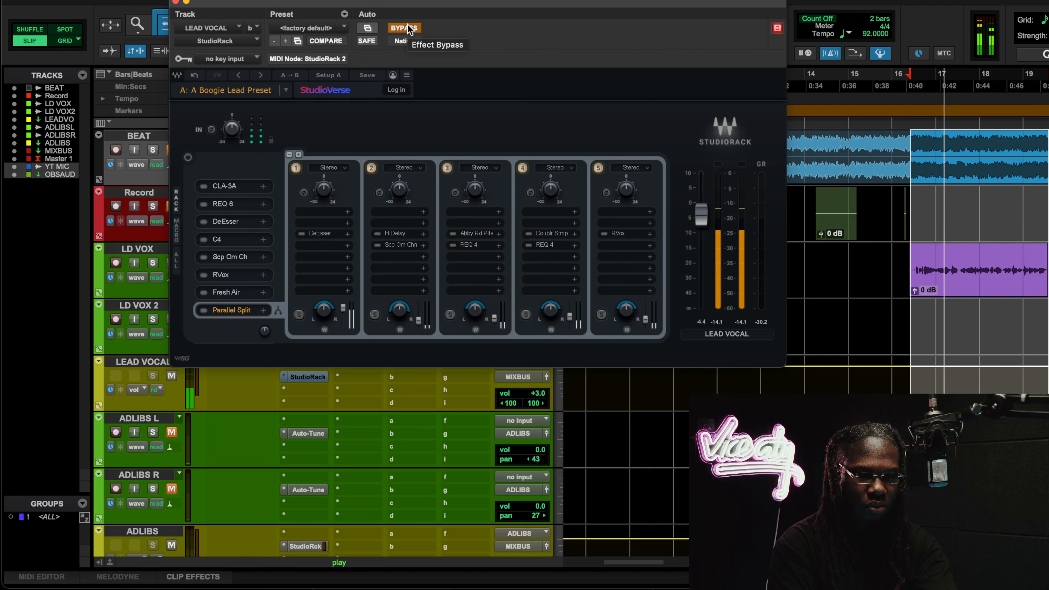
click(404, 28)
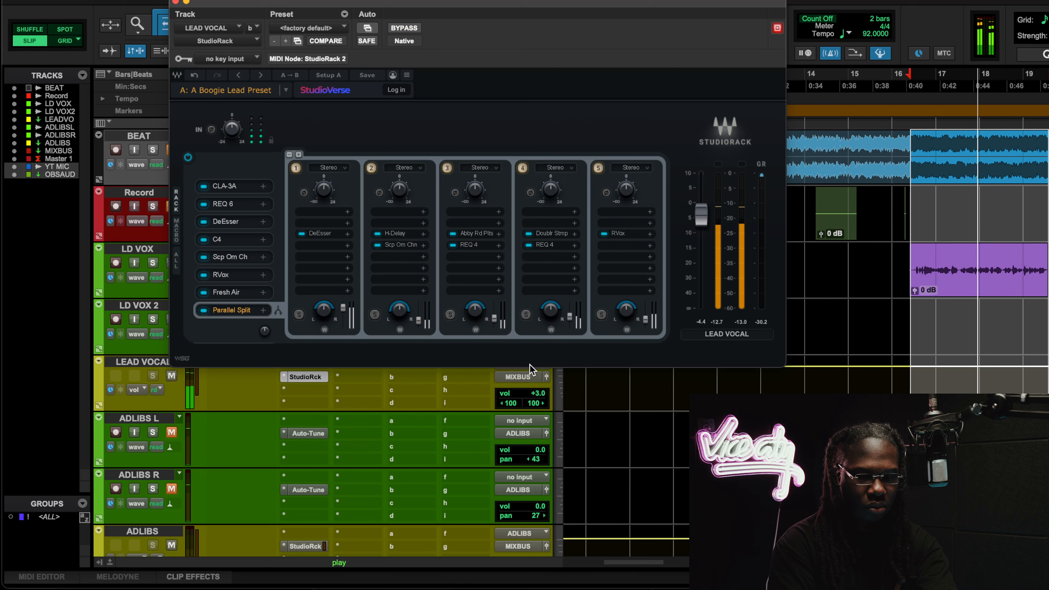
key(space)
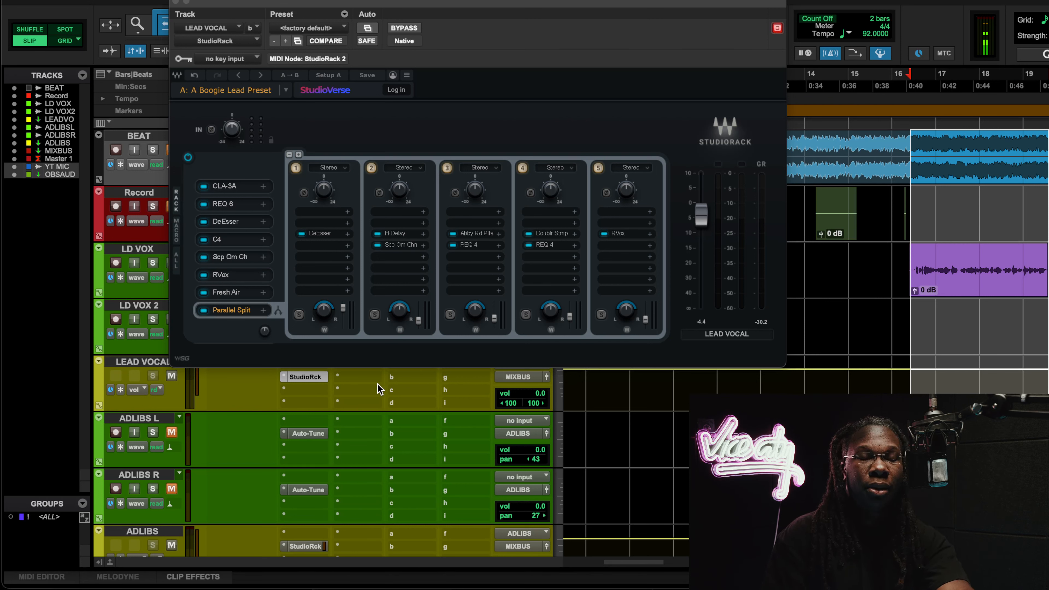
Open the CLA-3A compressor in slot 1 and compare the vocal with it off and on during playback
click(226, 188)
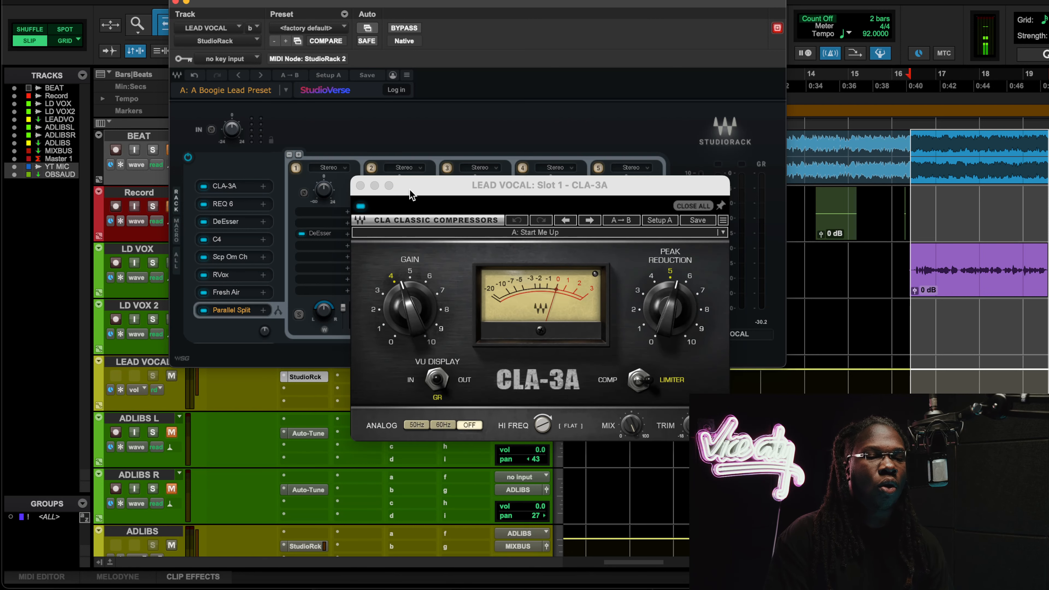
drag(415, 190, 336, 155)
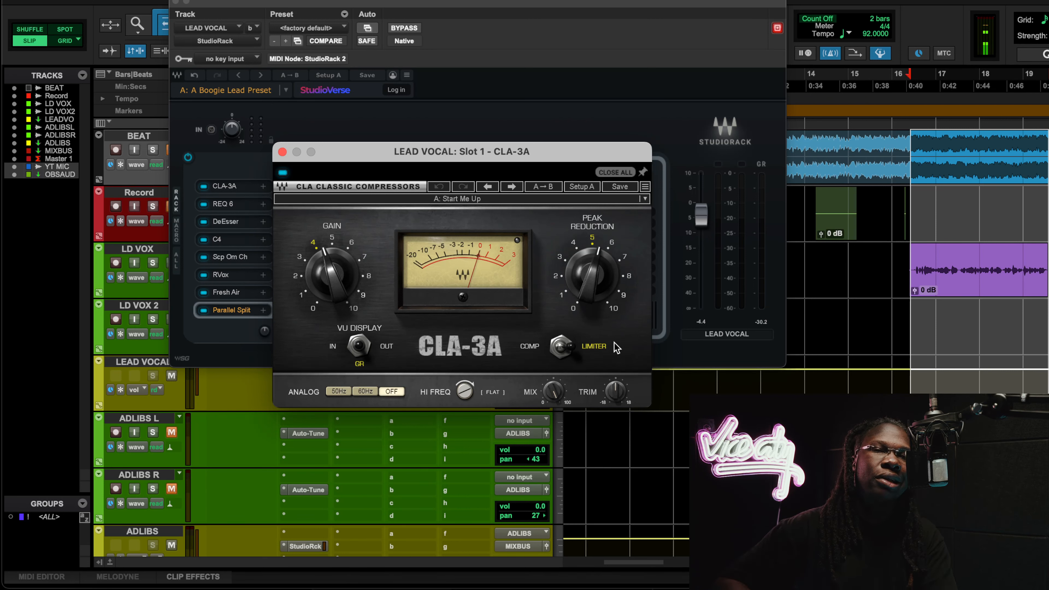
key(space)
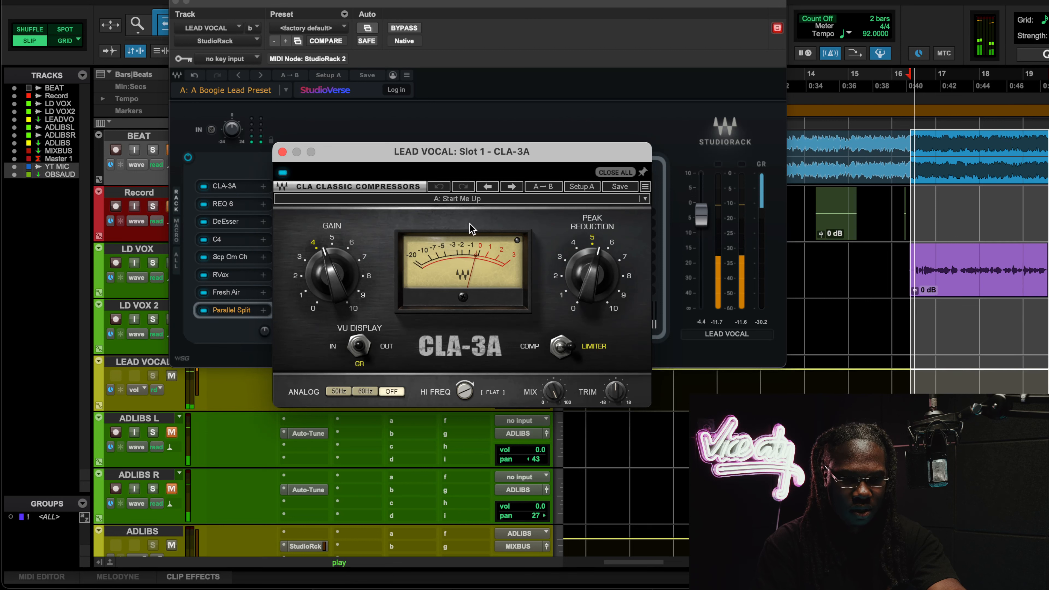
click(283, 173)
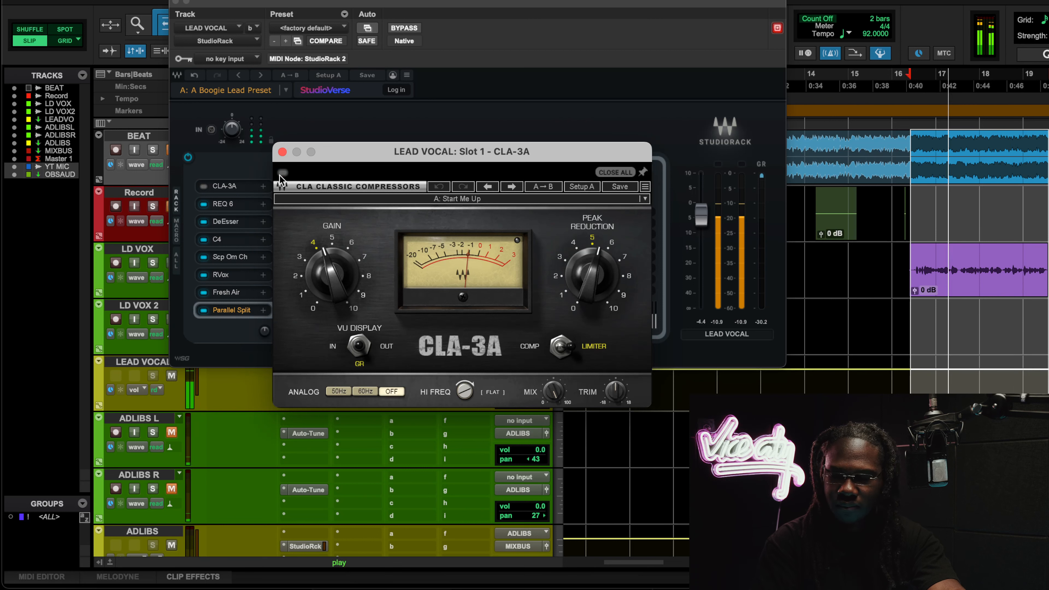
click(283, 173)
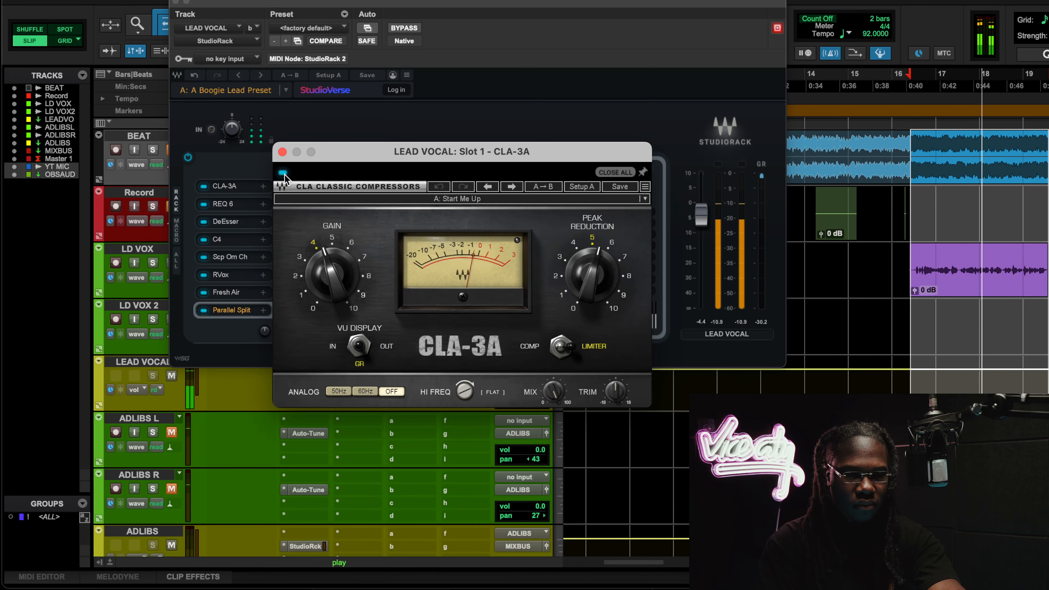
click(283, 173)
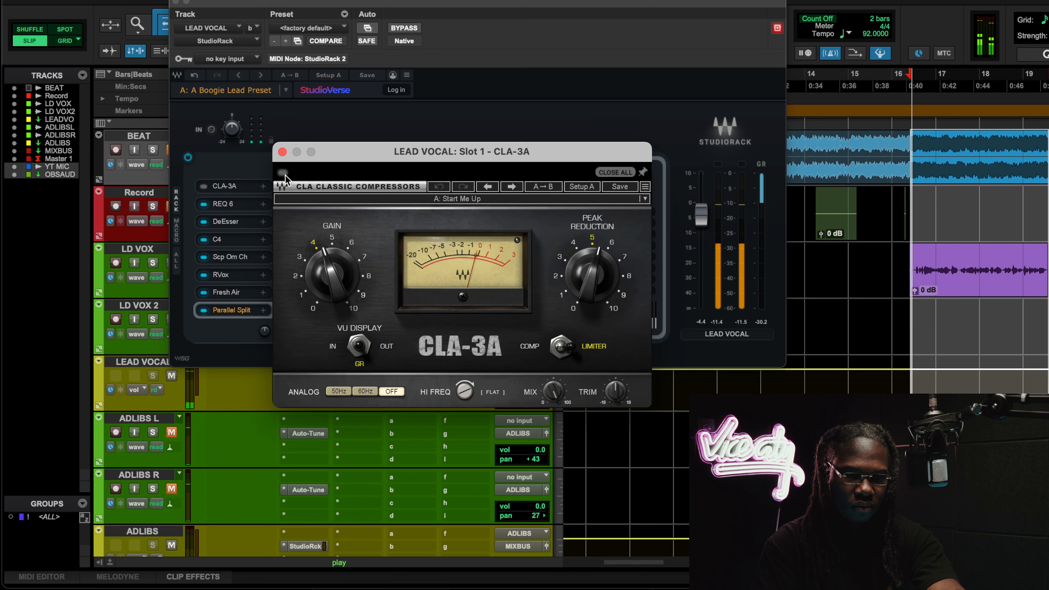
click(283, 173)
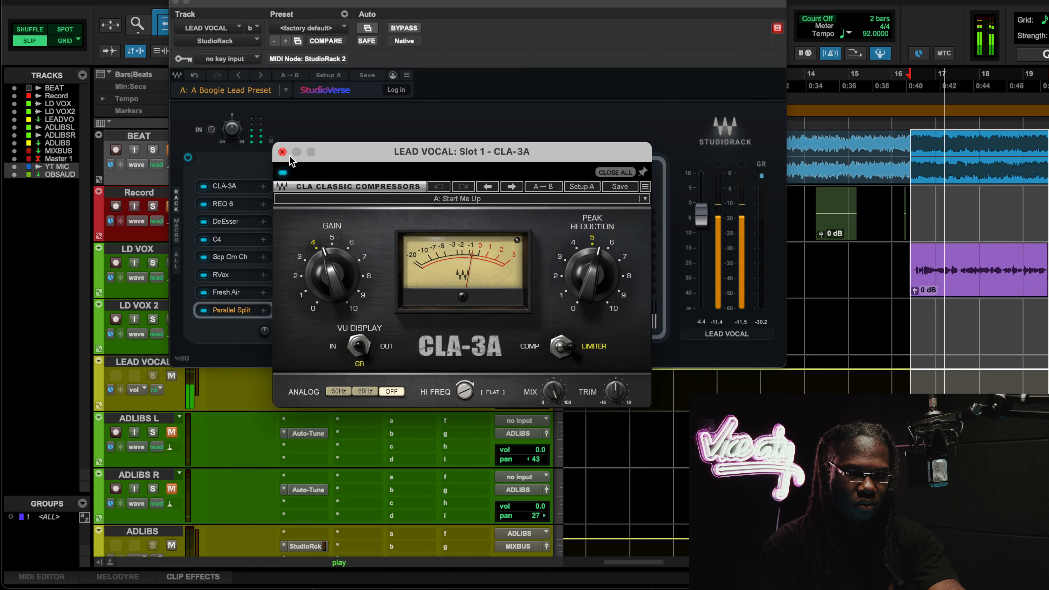
click(282, 152)
Open REQ 6 in slot 2, select band 4, and compare the equalizer off and on during playback
click(231, 204)
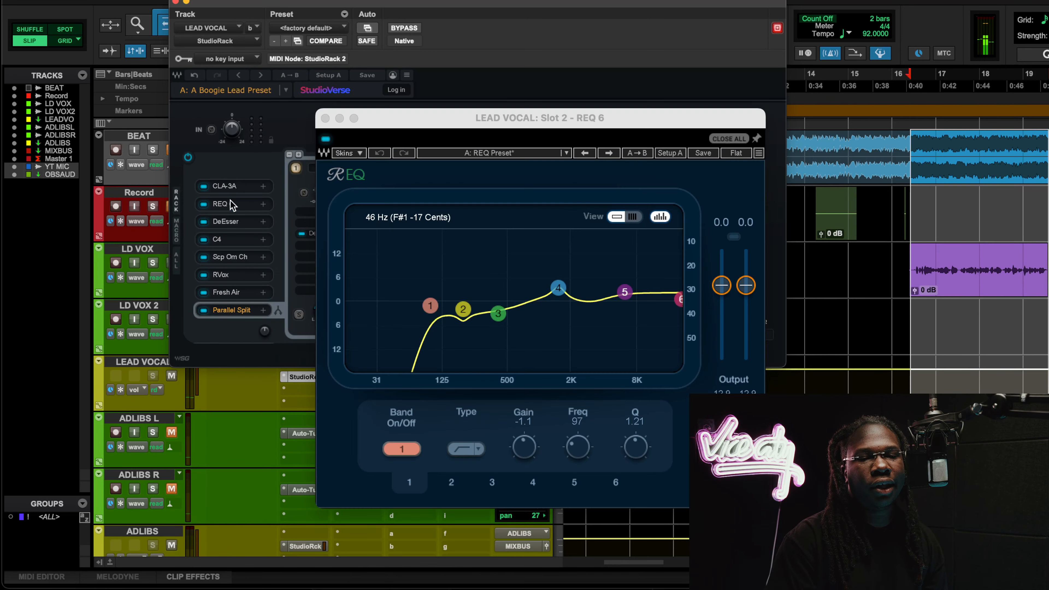
drag(414, 127, 351, 98)
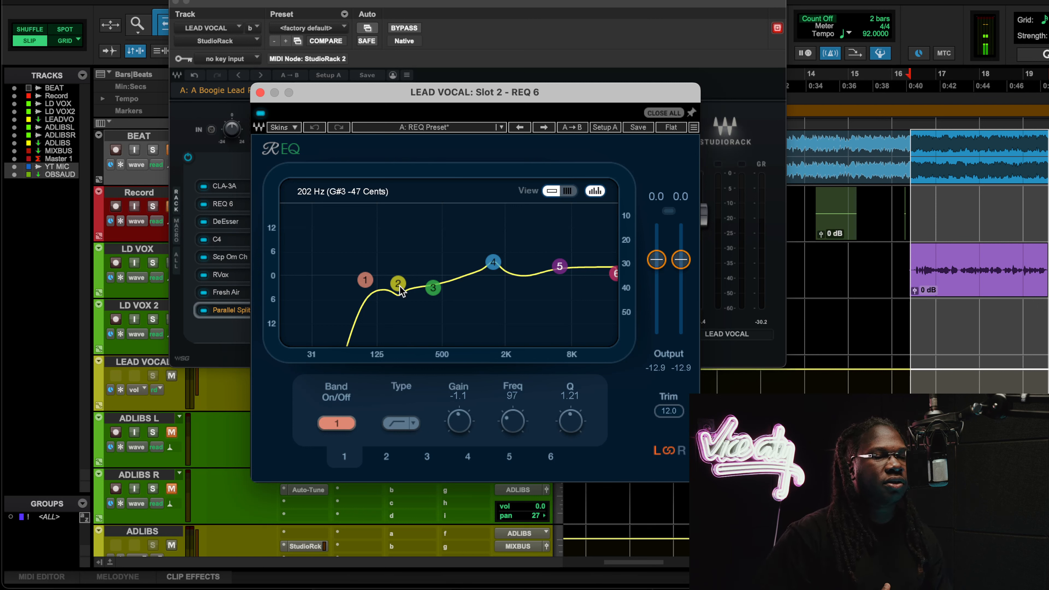
click(492, 263)
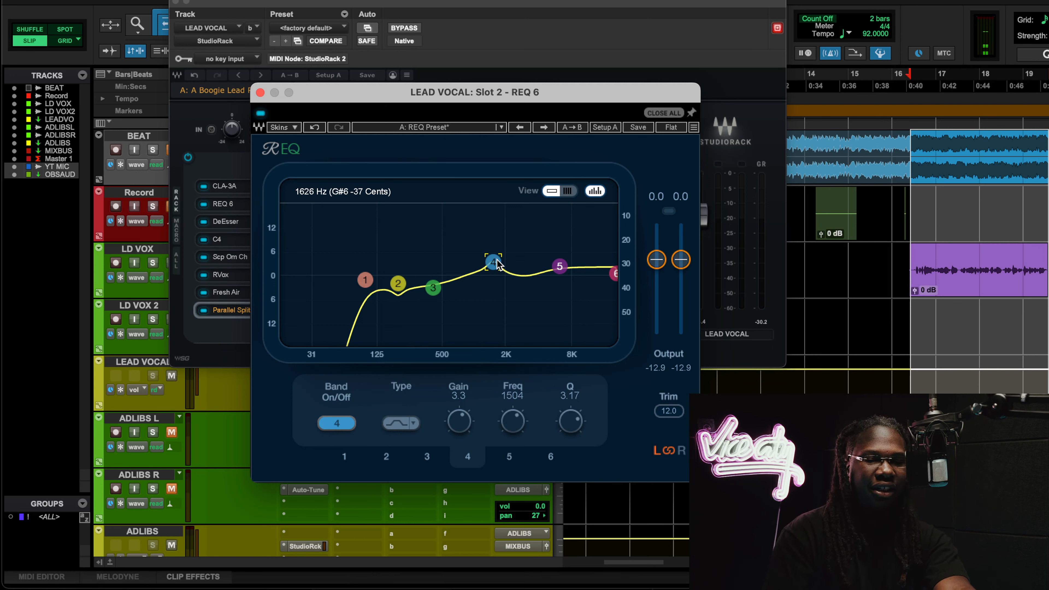
key(space)
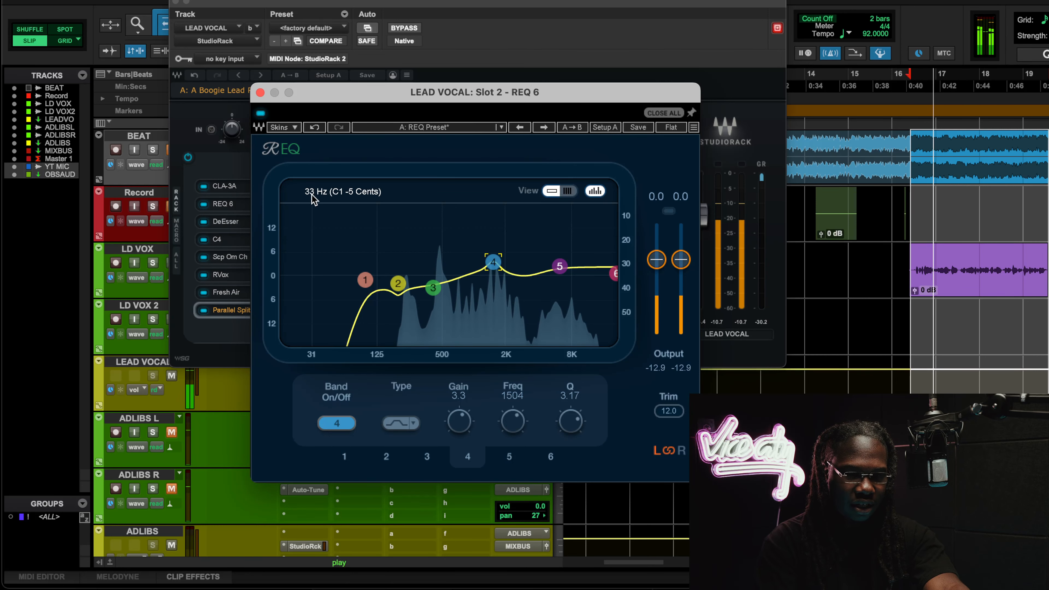
click(260, 113)
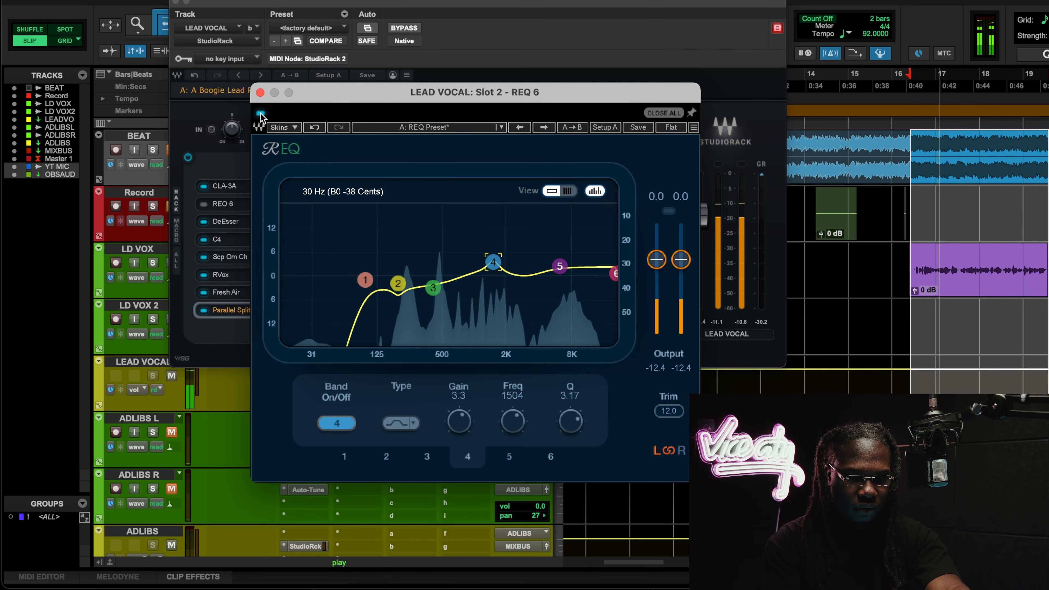
click(260, 114)
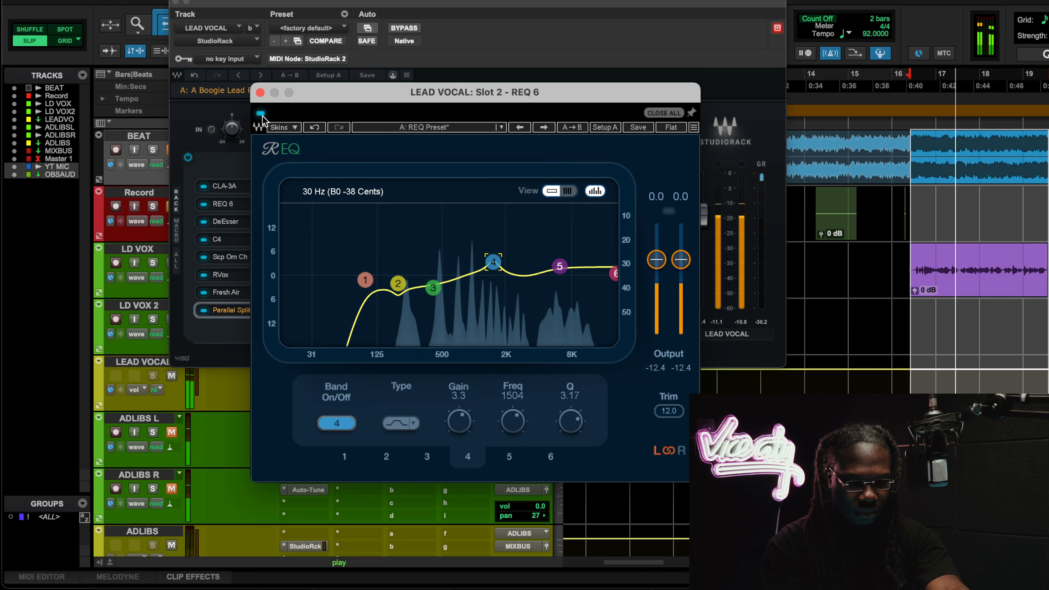
Audition REQ 6 with band 4 off and on again, and close the equalizer once playback is stopped
click(343, 424)
click(349, 423)
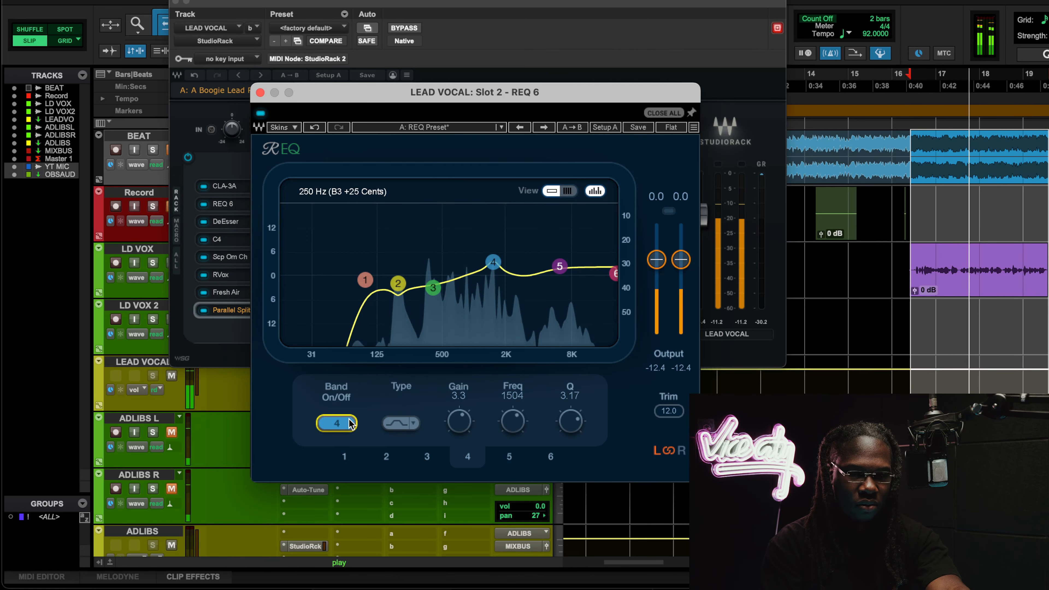
key(space)
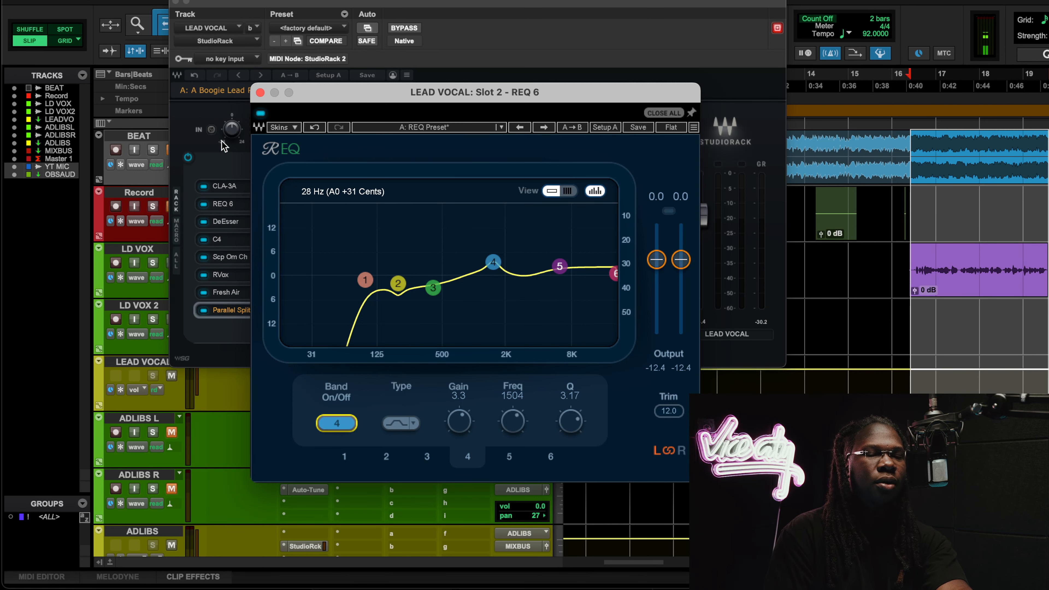
click(260, 93)
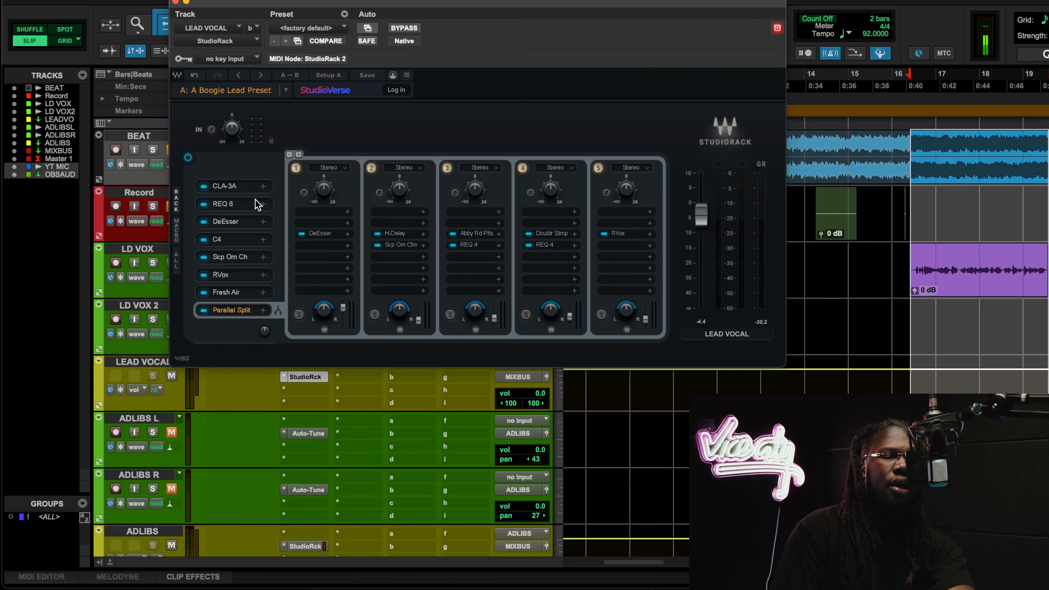
Open the DeEsser in slot 3 and play the selection to check how it acts on the vocal
click(234, 220)
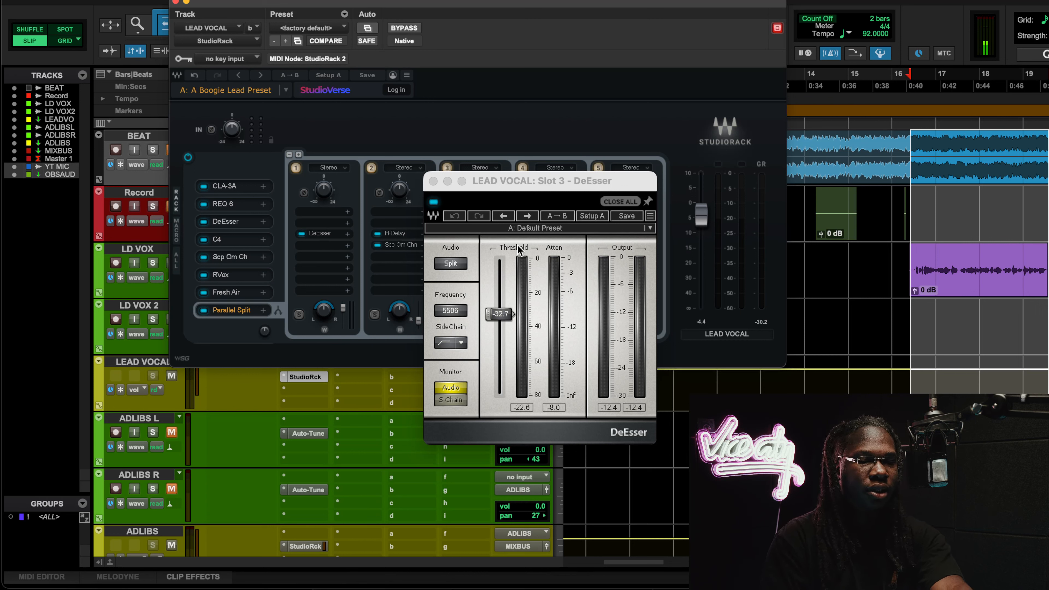
key(space)
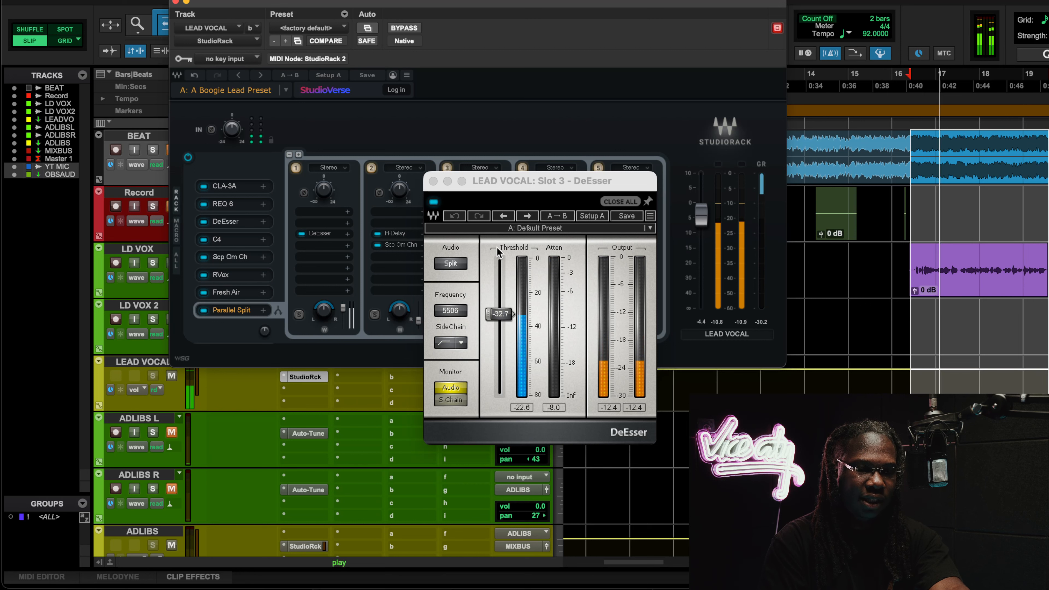
key(space)
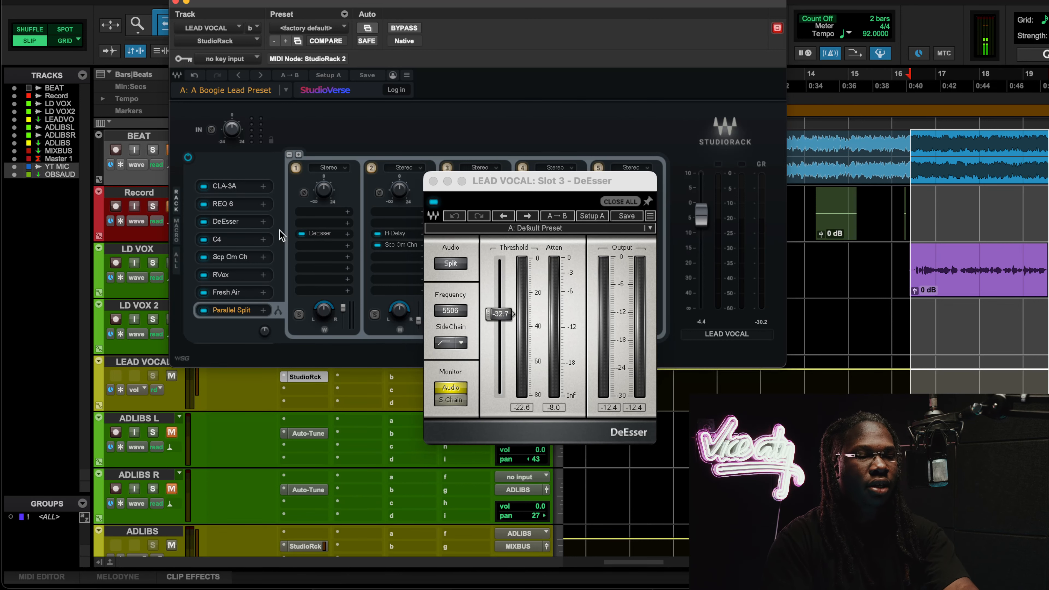
Open the C4 multiband processor in slot 4 and compare the vocal with it off and on during playback
click(234, 235)
click(238, 240)
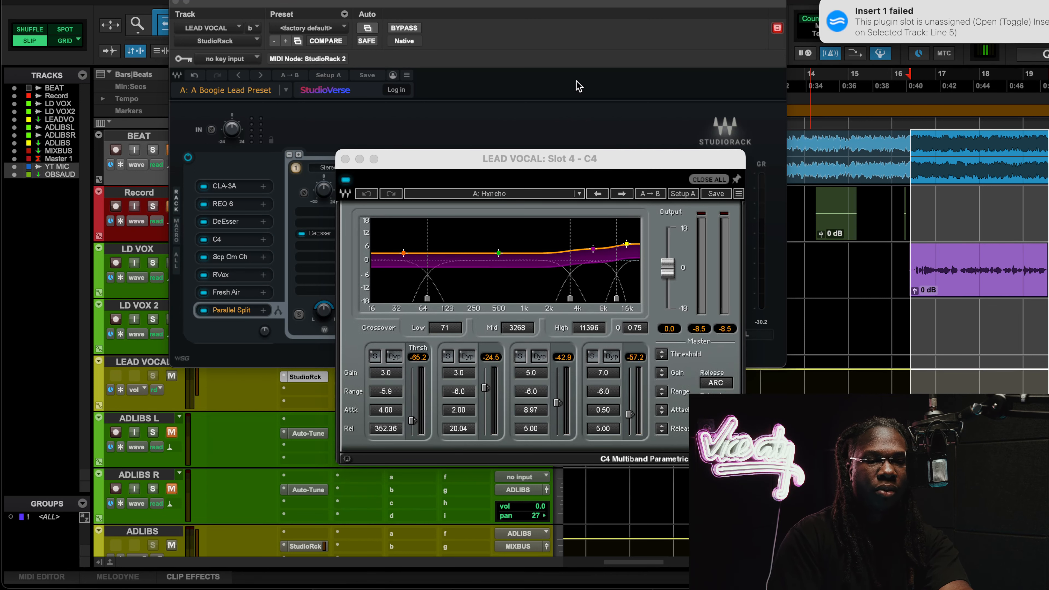
drag(539, 158, 485, 107)
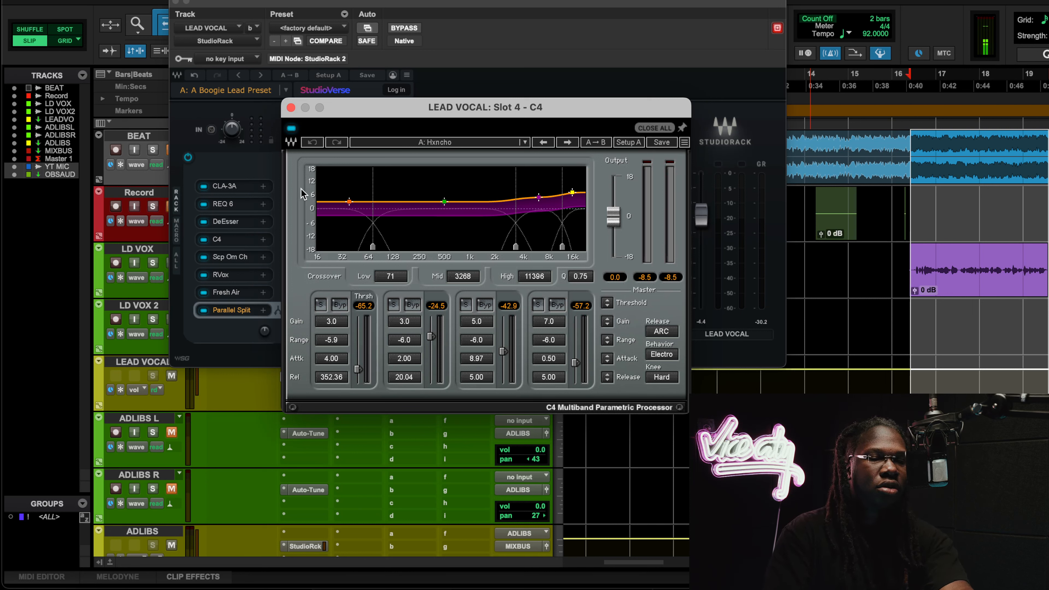
key(space)
click(291, 128)
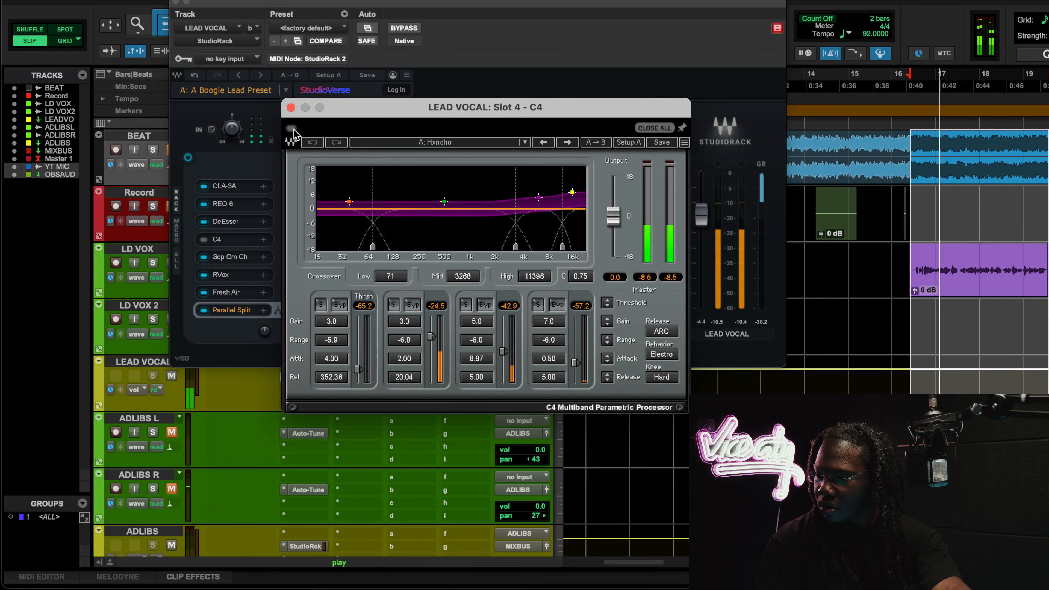
click(291, 127)
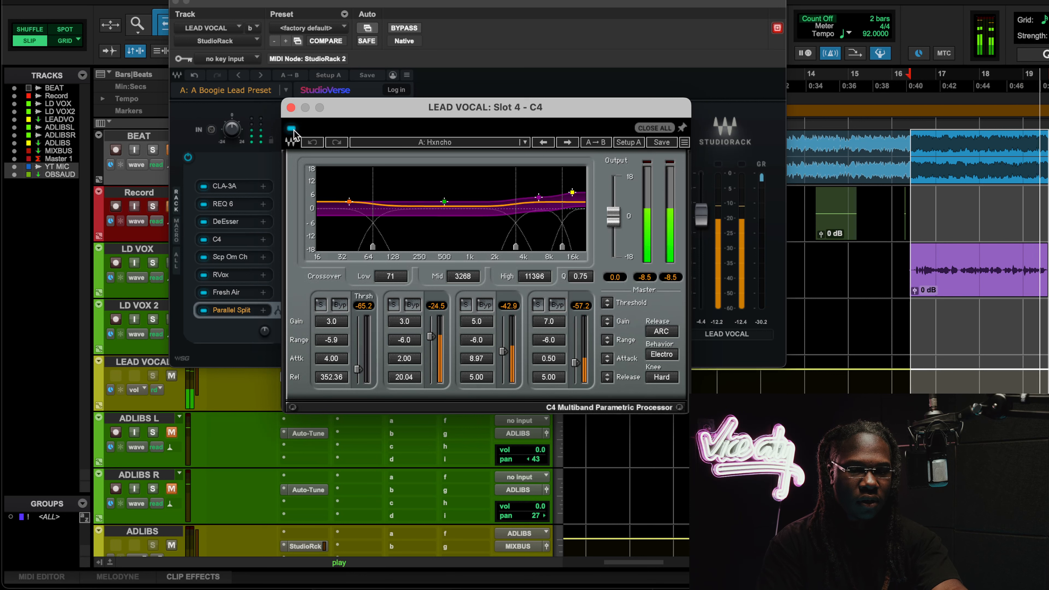
Audition C4 off and on again, and close the multiband processor once playback is stopped
click(292, 128)
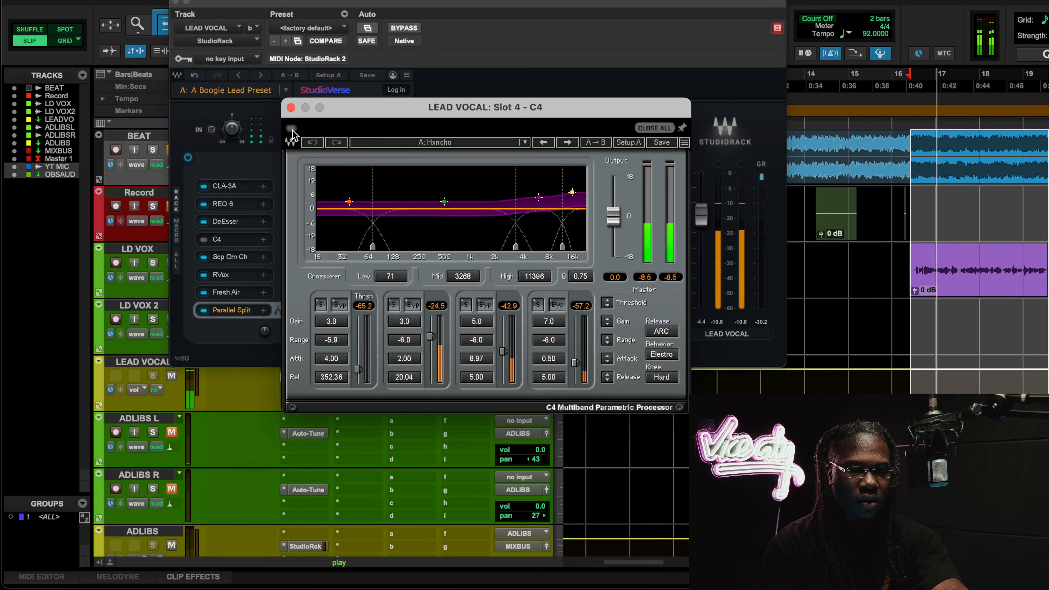
click(291, 128)
click(169, 151)
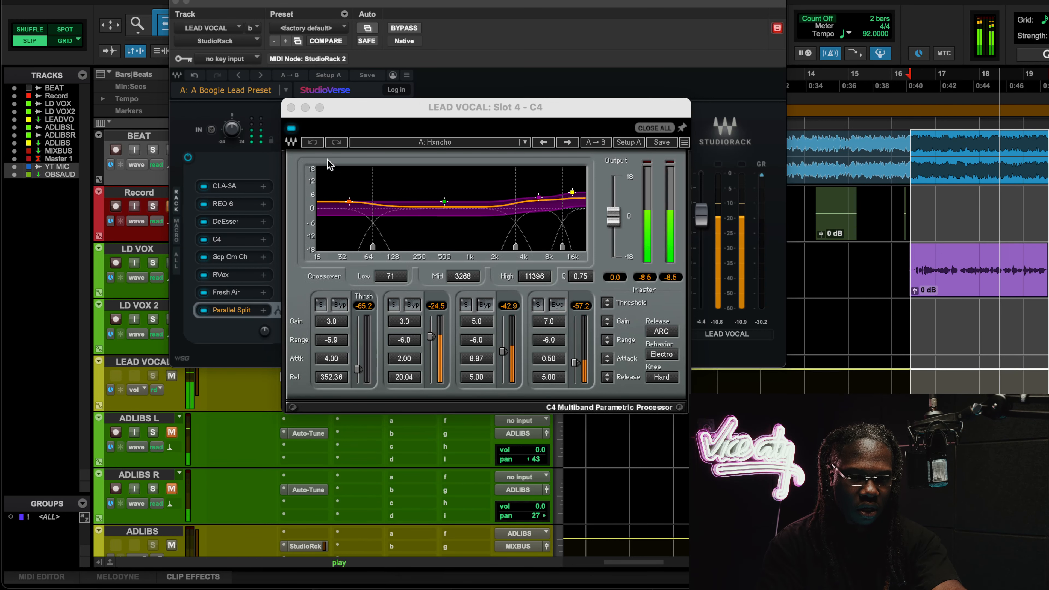
click(290, 129)
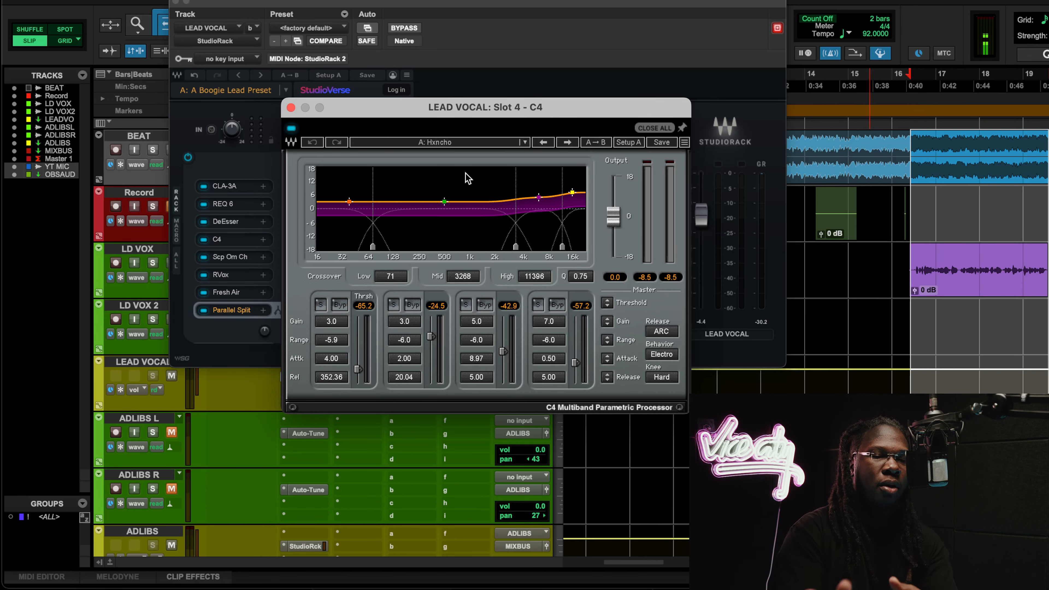
click(290, 108)
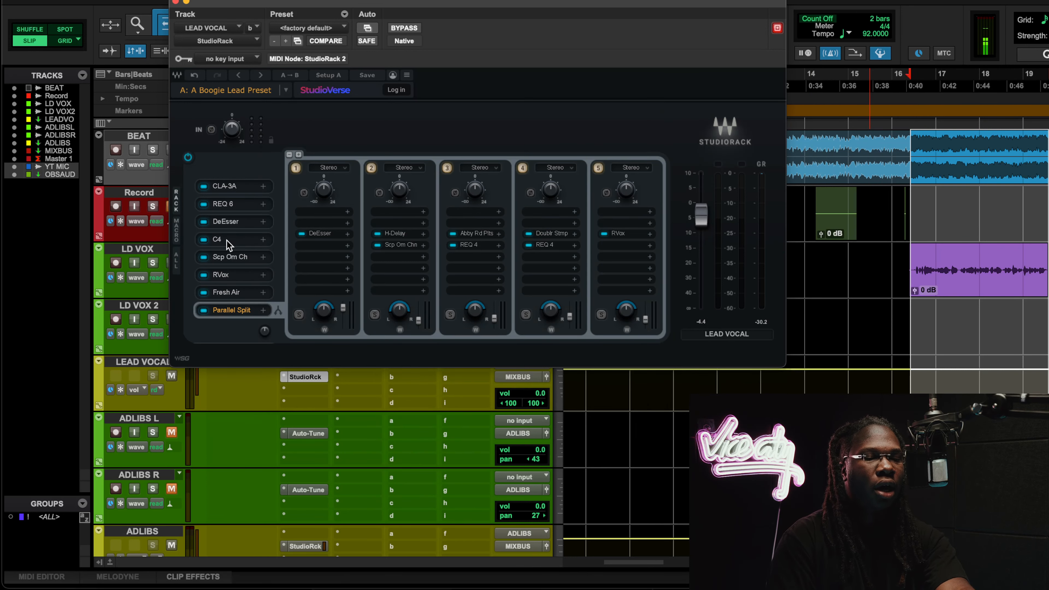
Open Scheps Omni Channel in slot 5 and inspect the PRE low-cut filter and the EQ's LOW band settings
click(228, 257)
drag(487, 78, 459, 31)
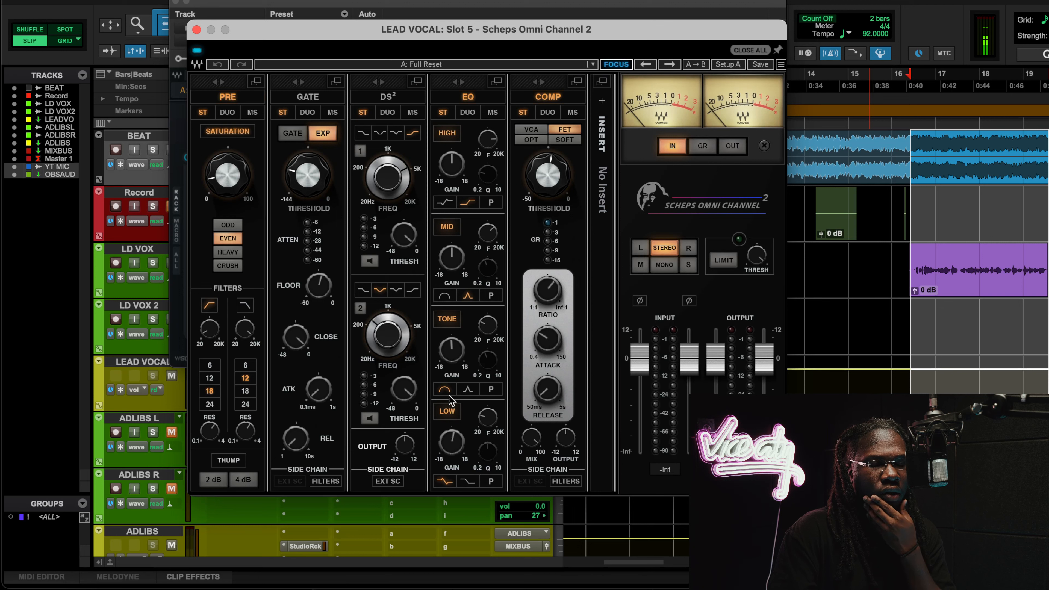
drag(210, 330, 209, 322)
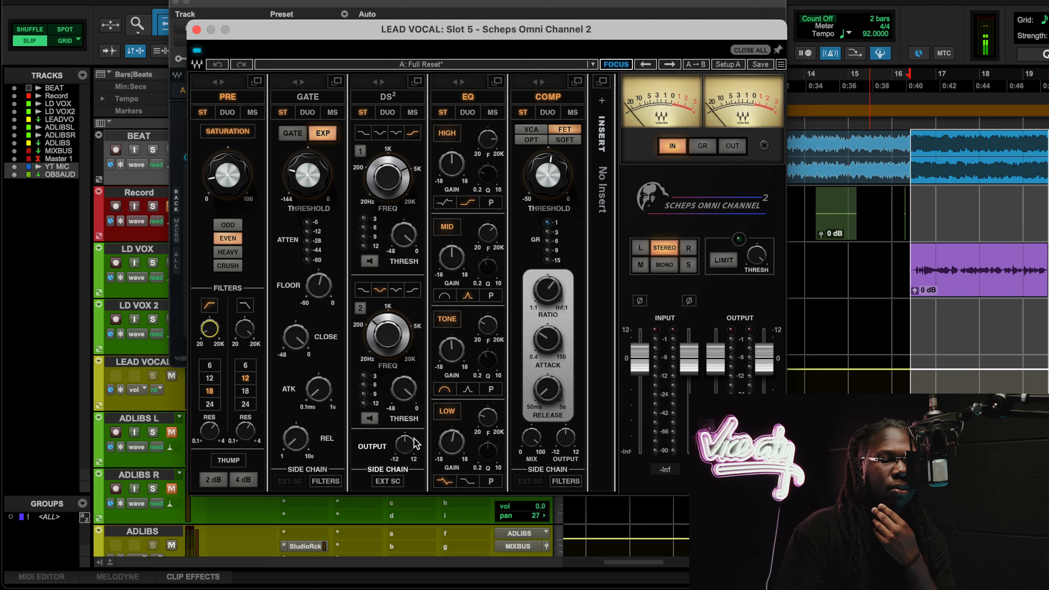
click(456, 454)
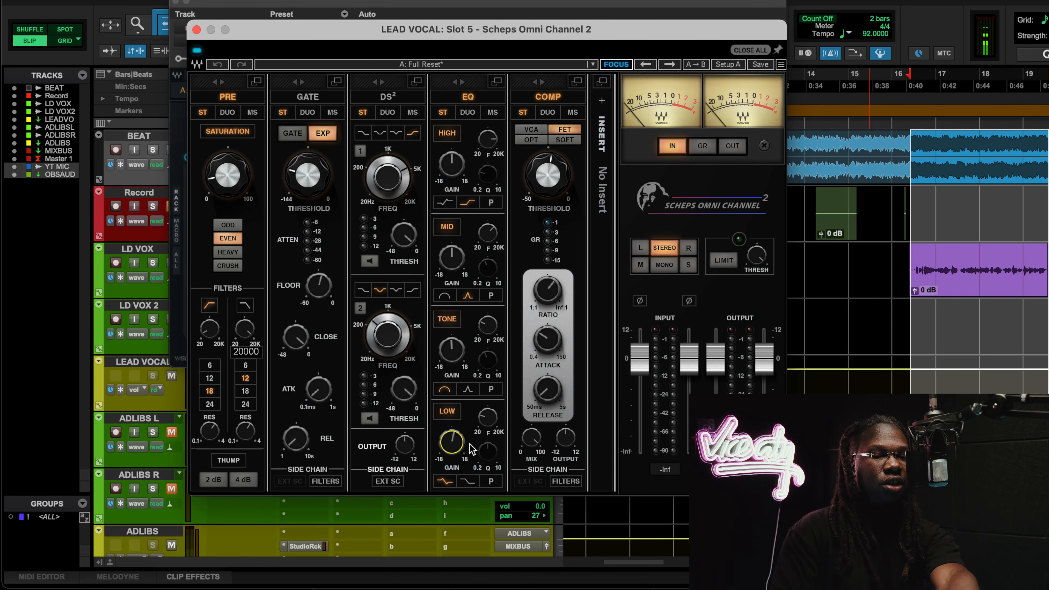
mouse_move(486, 420)
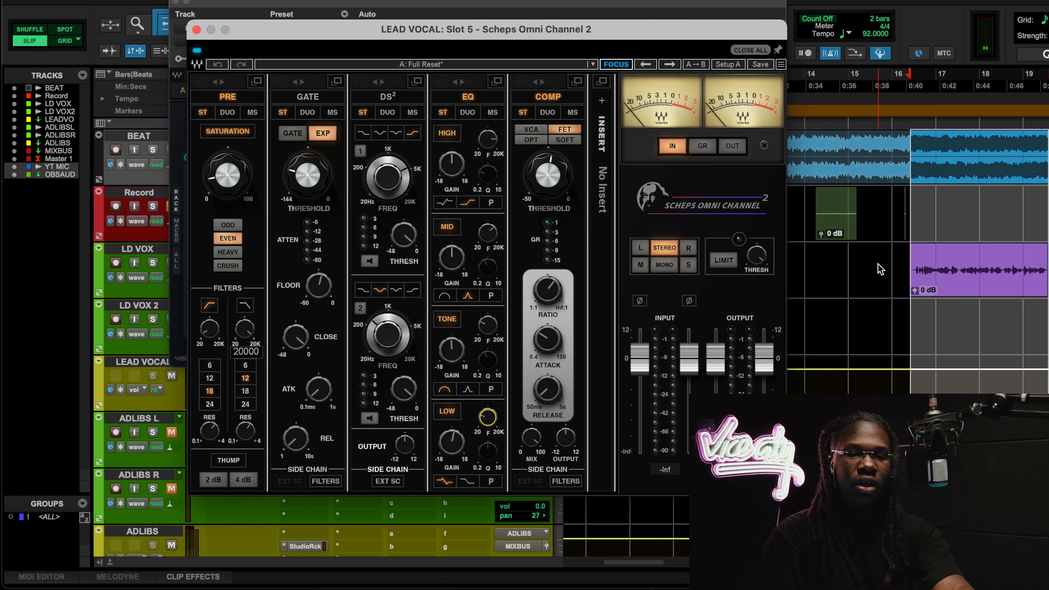
Play the selection and compare the vocal with the whole Scheps Omni Channel off and on
click(913, 30)
key(space)
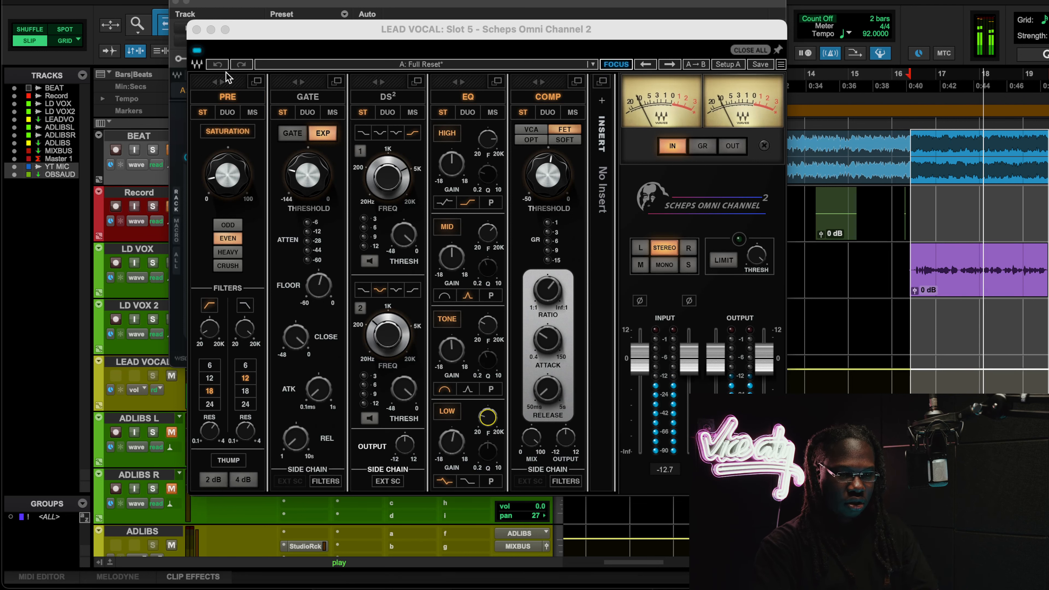
click(197, 51)
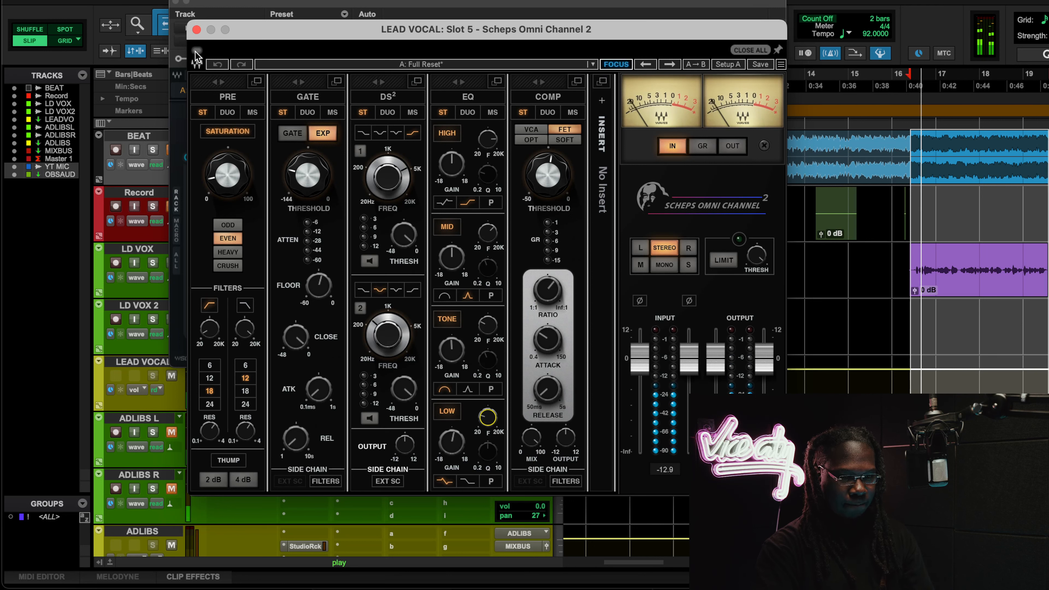
click(197, 51)
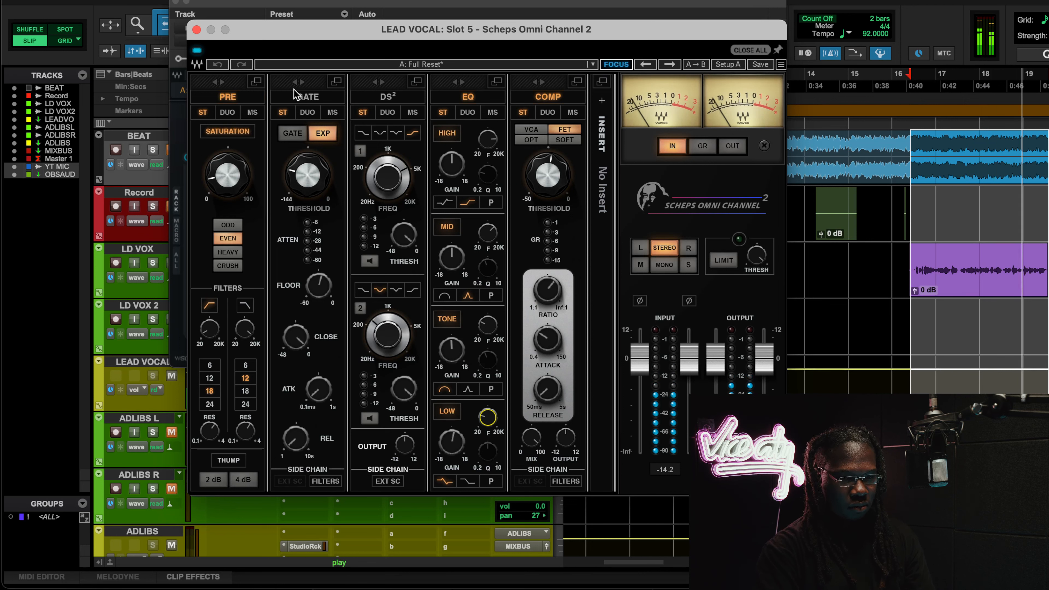
Audition the channel strip's PRE and EQ modules off and on, review the LOW band, and close the plugin
click(234, 98)
click(234, 98)
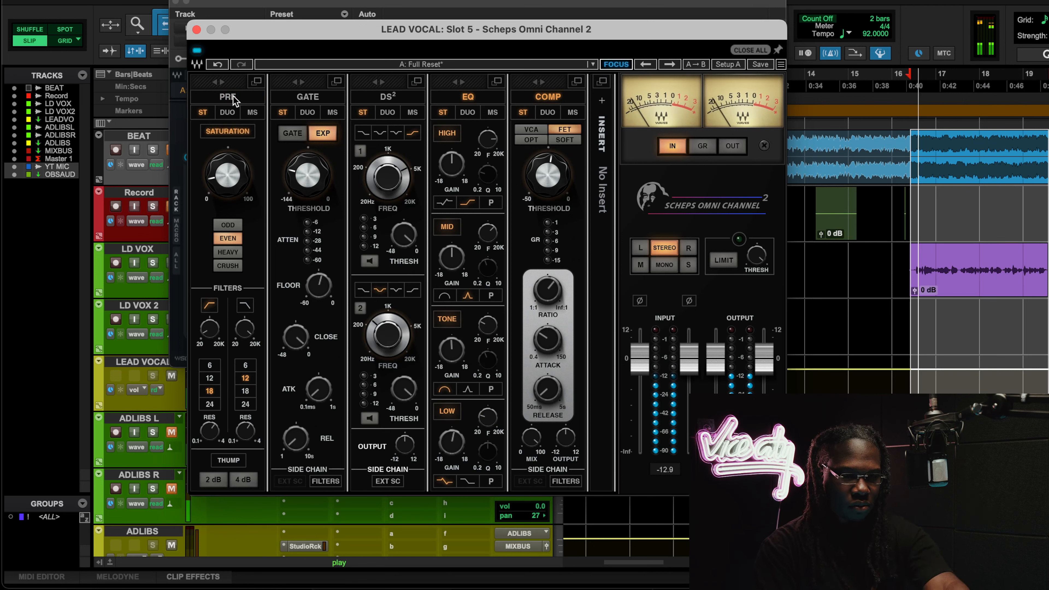
click(465, 100)
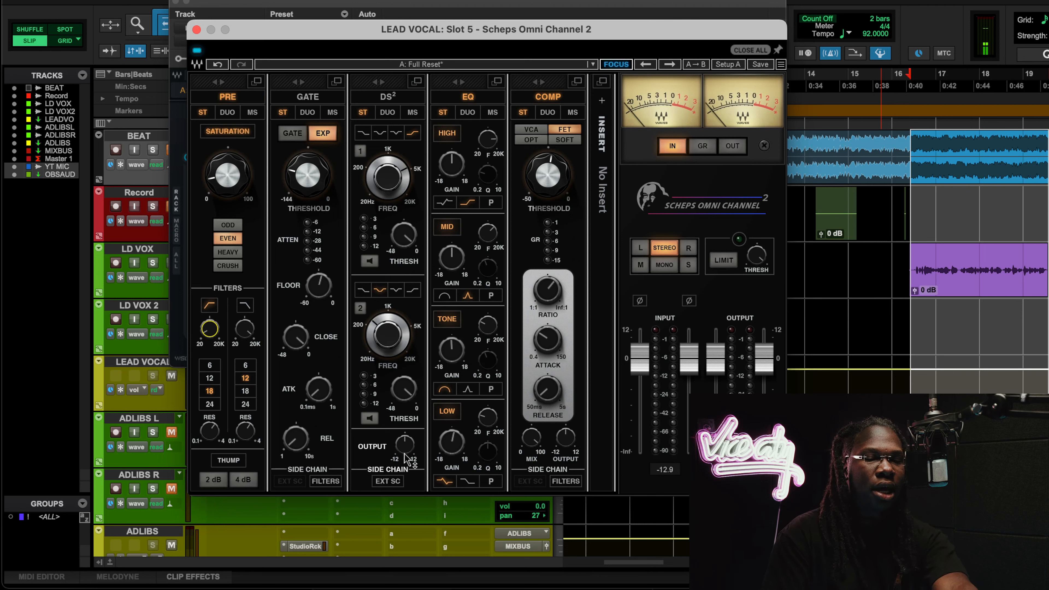
mouse_move(459, 450)
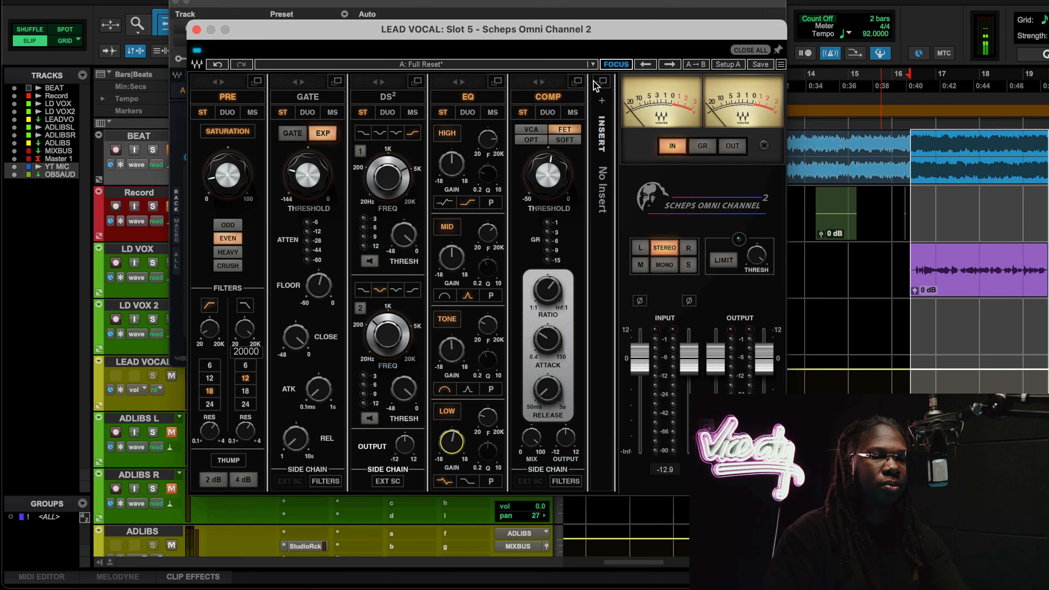
click(196, 30)
Open RVox in slot 6, place its window clear of the rack, and start playback of the selection
click(226, 275)
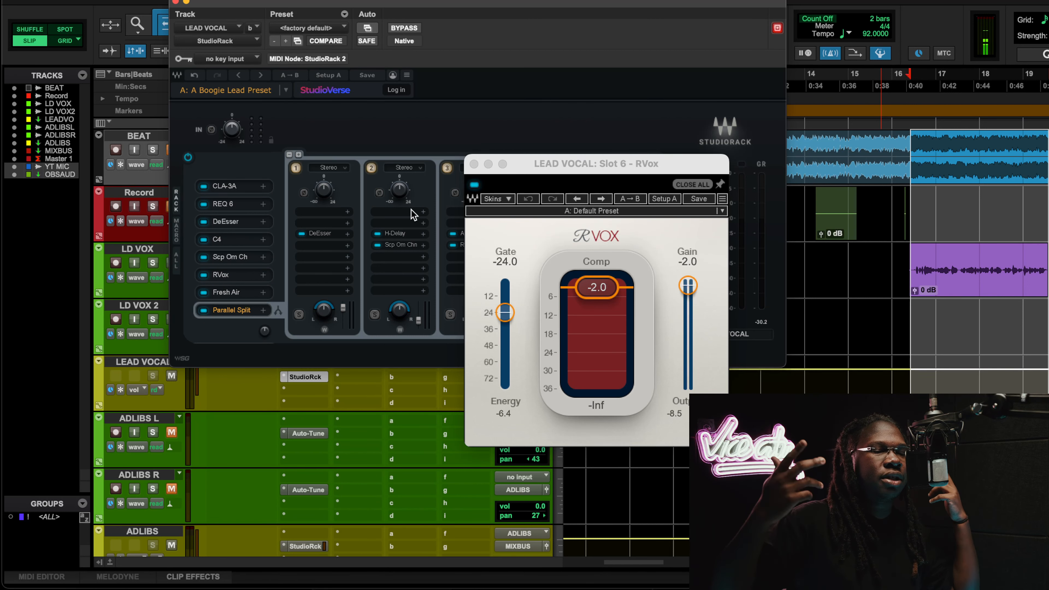
click(234, 278)
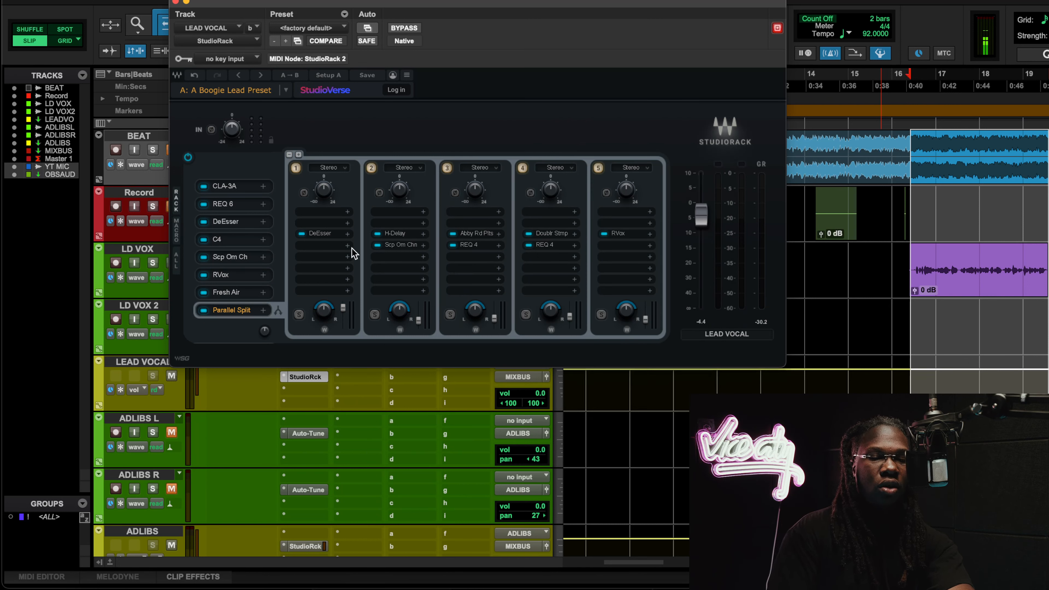
click(238, 276)
drag(572, 169, 474, 125)
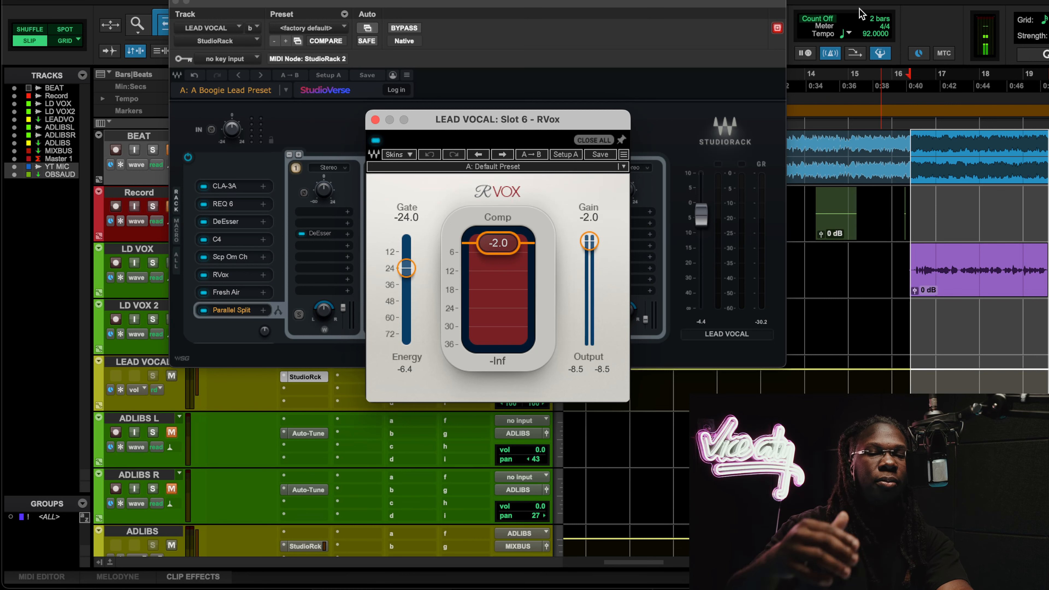
click(859, 16)
key(space)
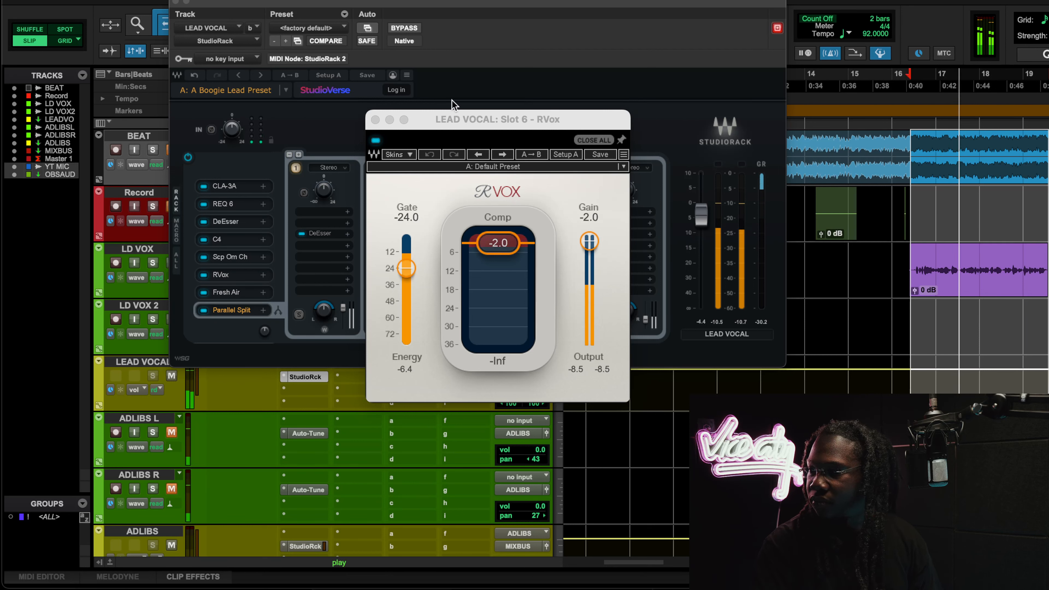
Compare the vocal with RVox off and on twice, and stop playback
click(376, 141)
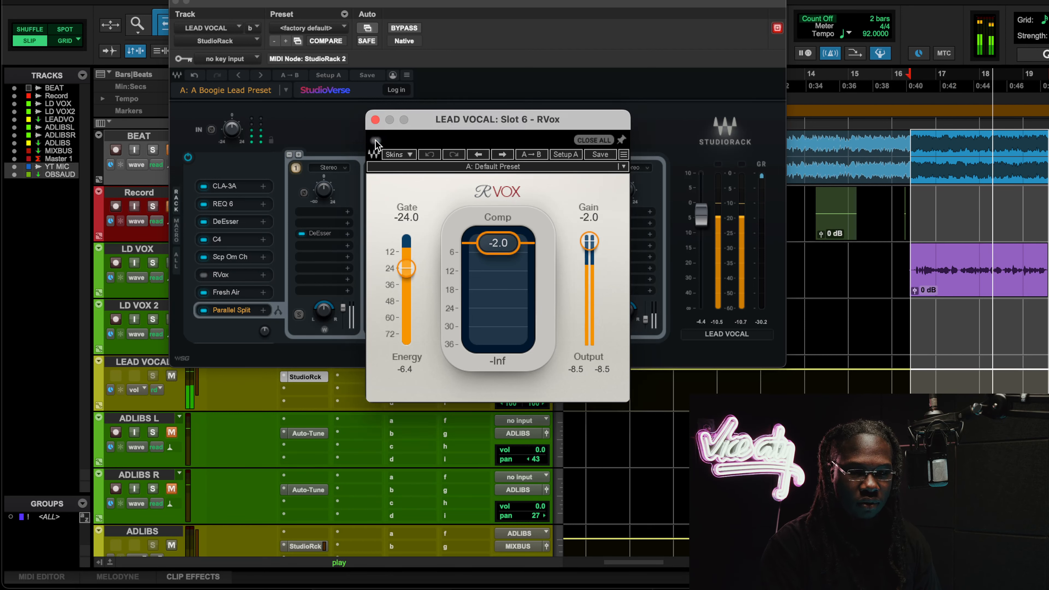
click(376, 141)
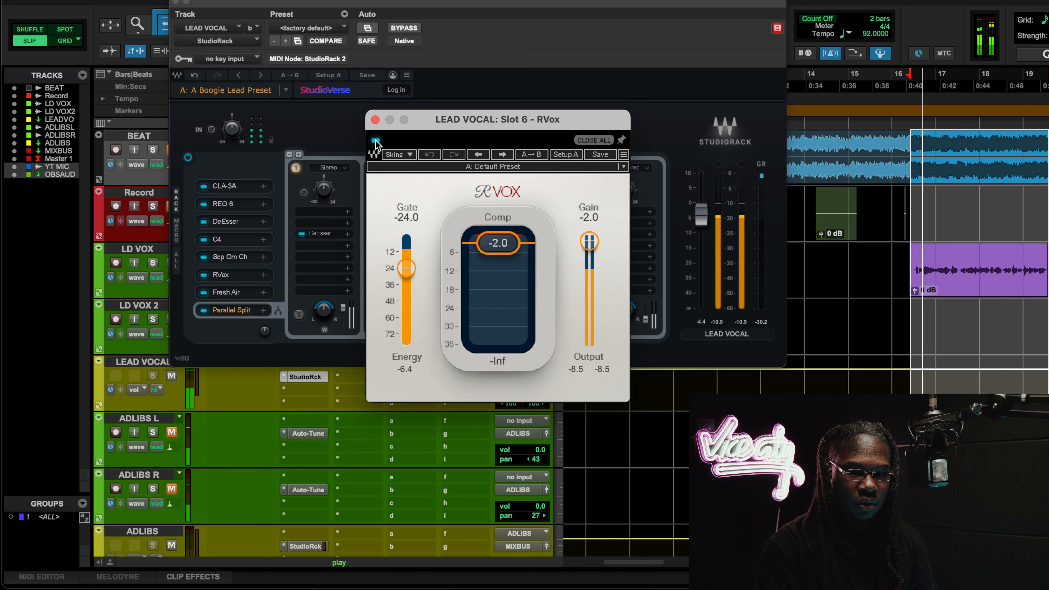
click(376, 141)
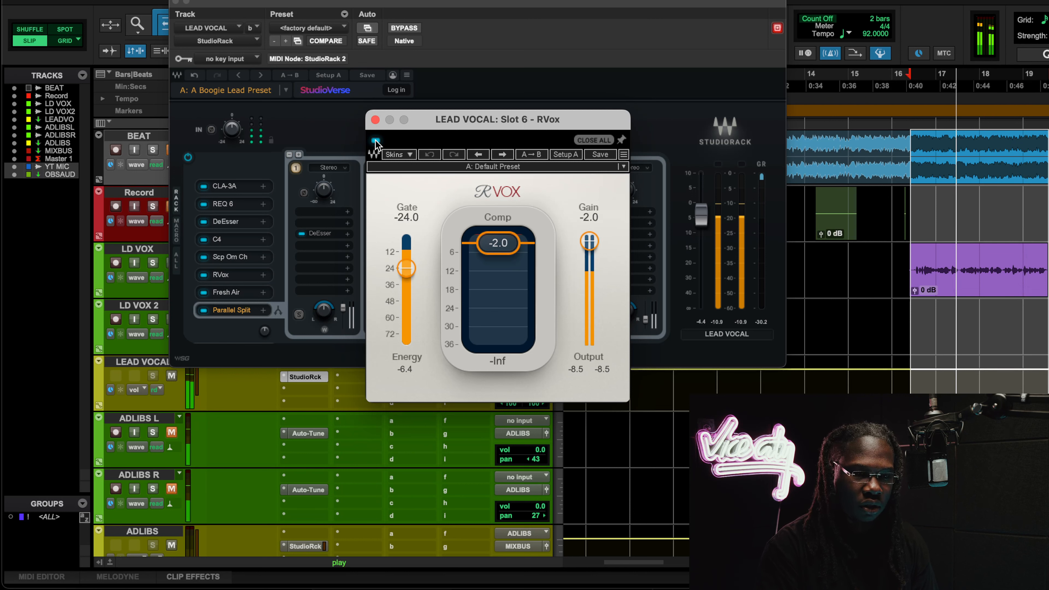
click(376, 141)
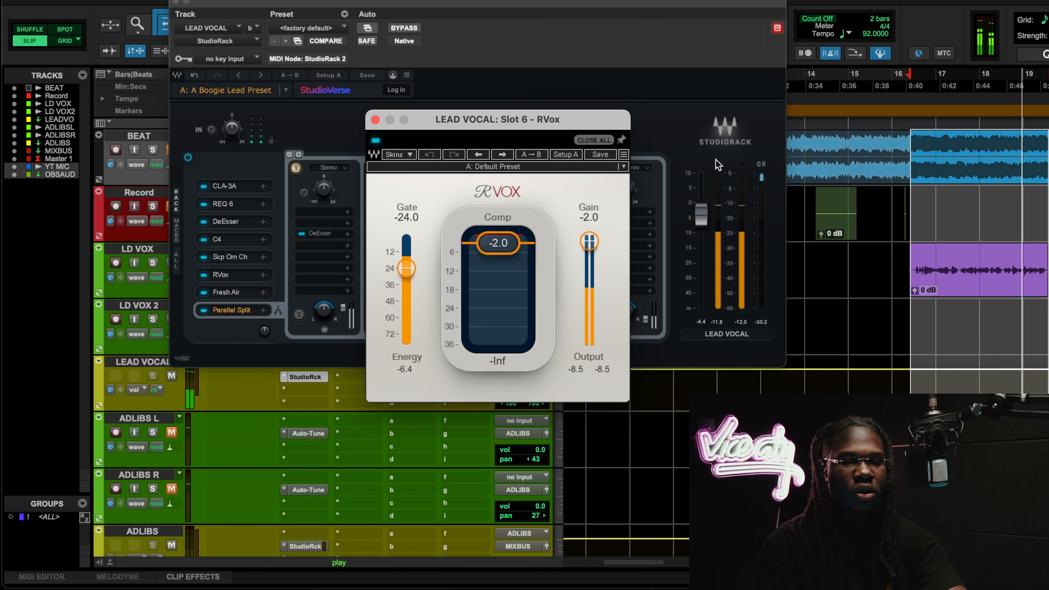
key(space)
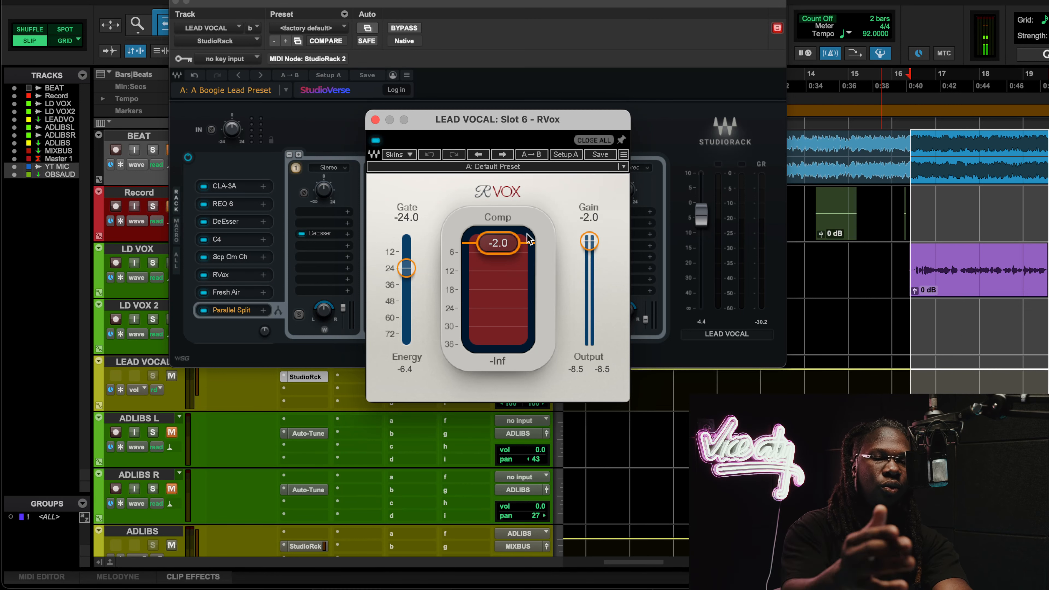
Open Fresh Air in slot 7 and compare the vocal with it off and on during playback
click(226, 292)
drag(588, 98, 440, 63)
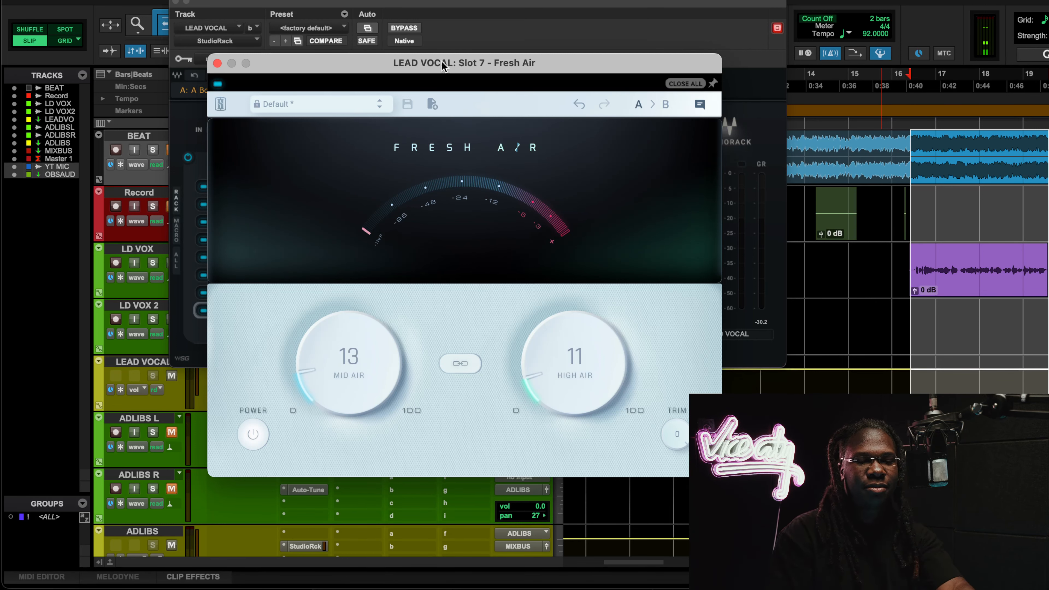
key(space)
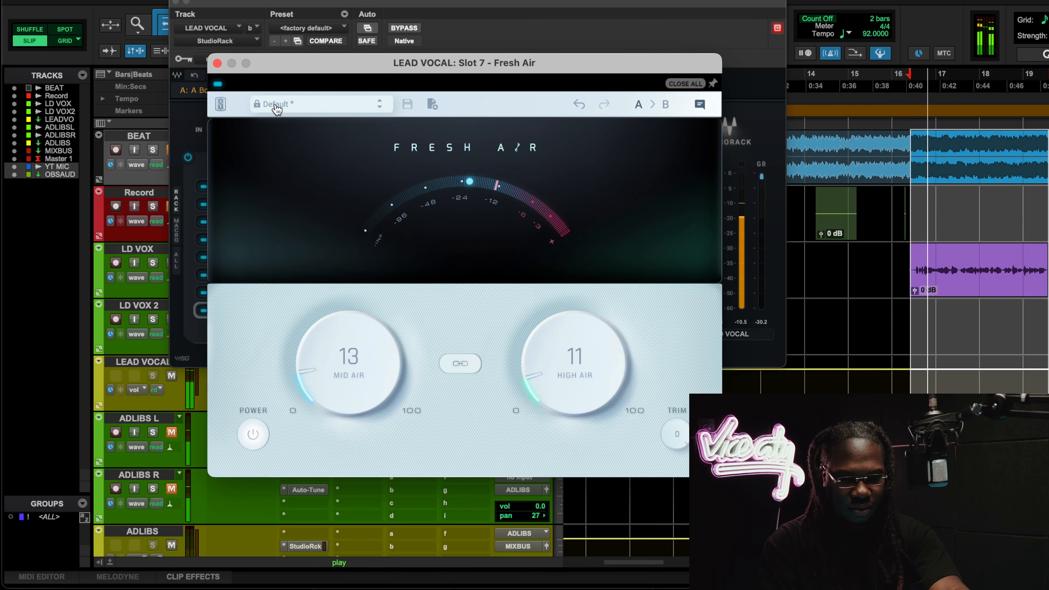
click(217, 84)
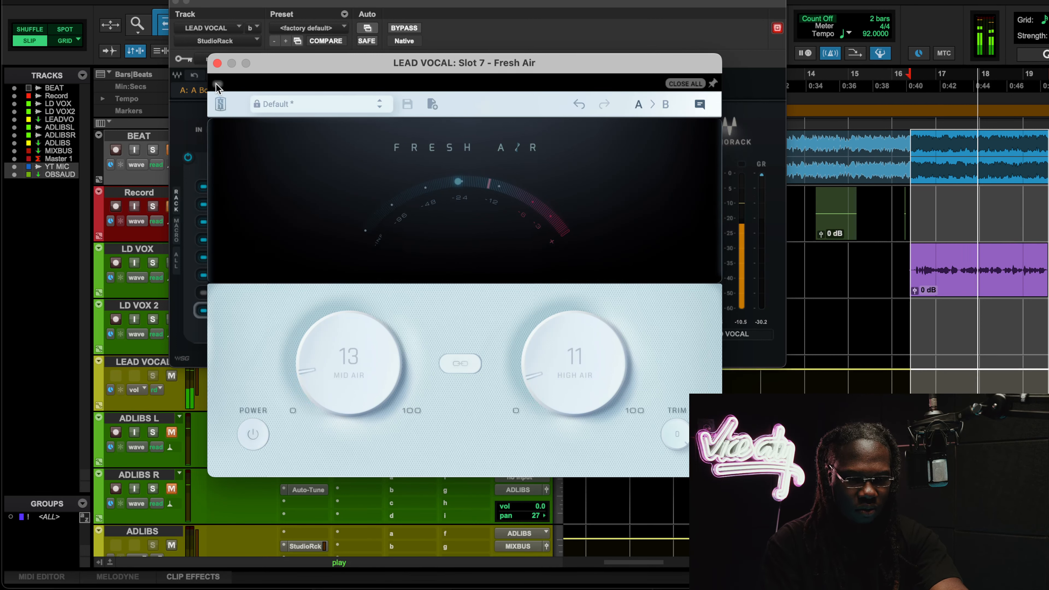
click(218, 85)
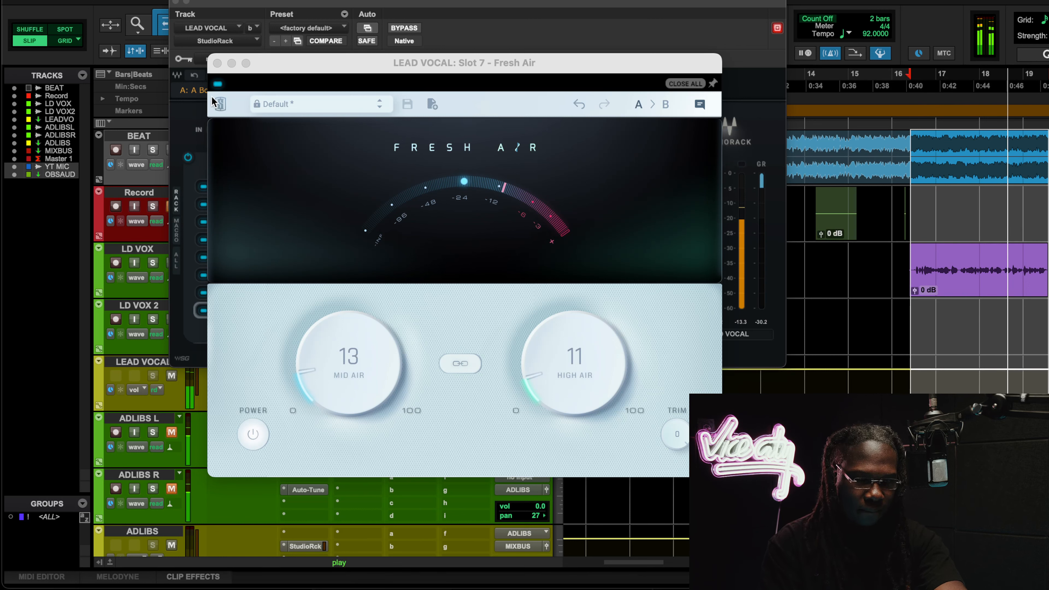
Audition Fresh Air off and on again, and close it once playback is stopped
click(219, 84)
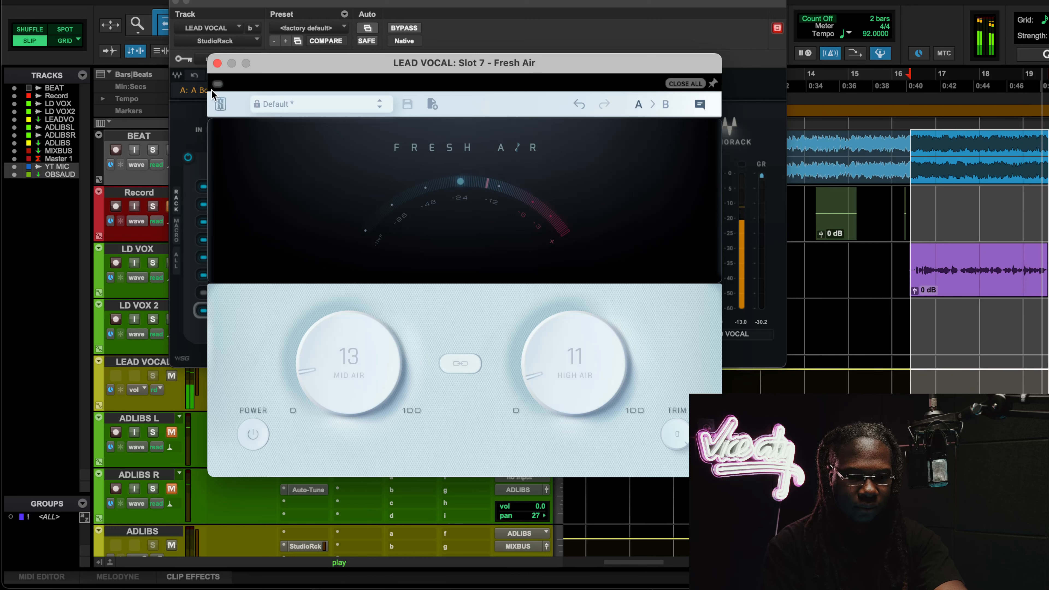
click(217, 85)
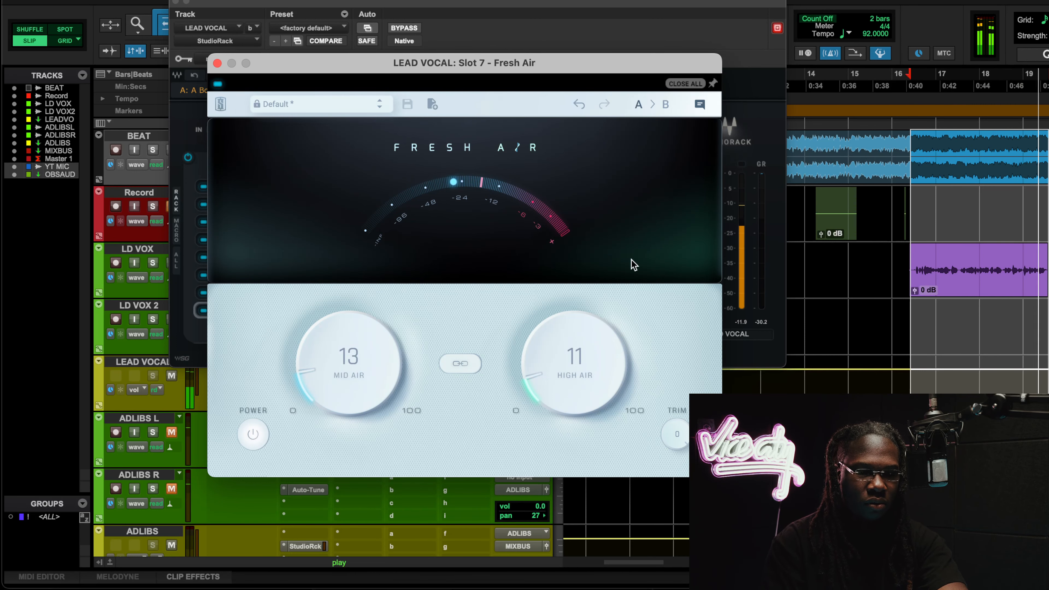
drag(837, 0, 836, 2)
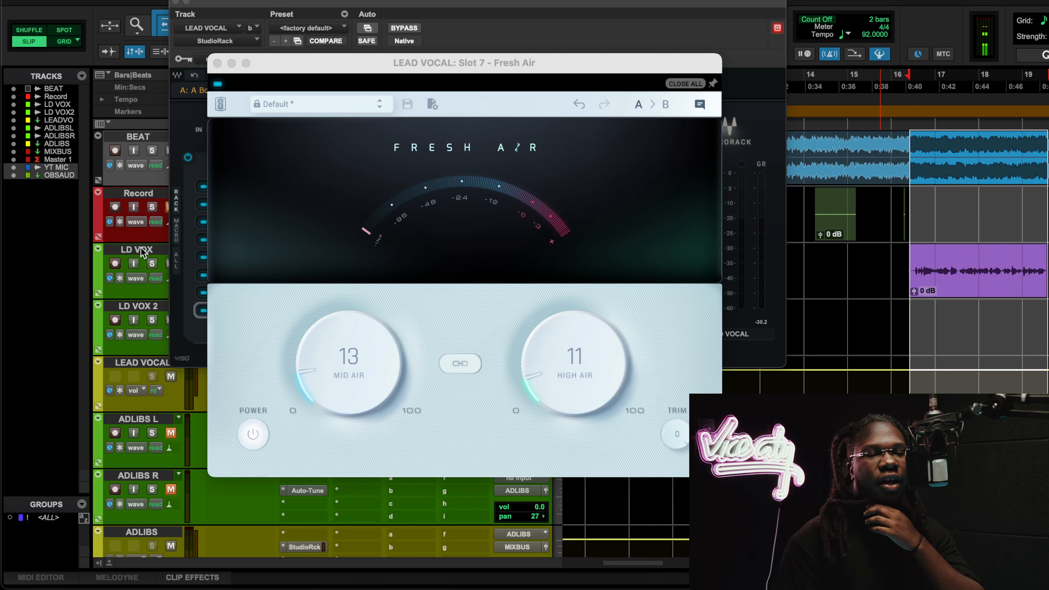
click(218, 64)
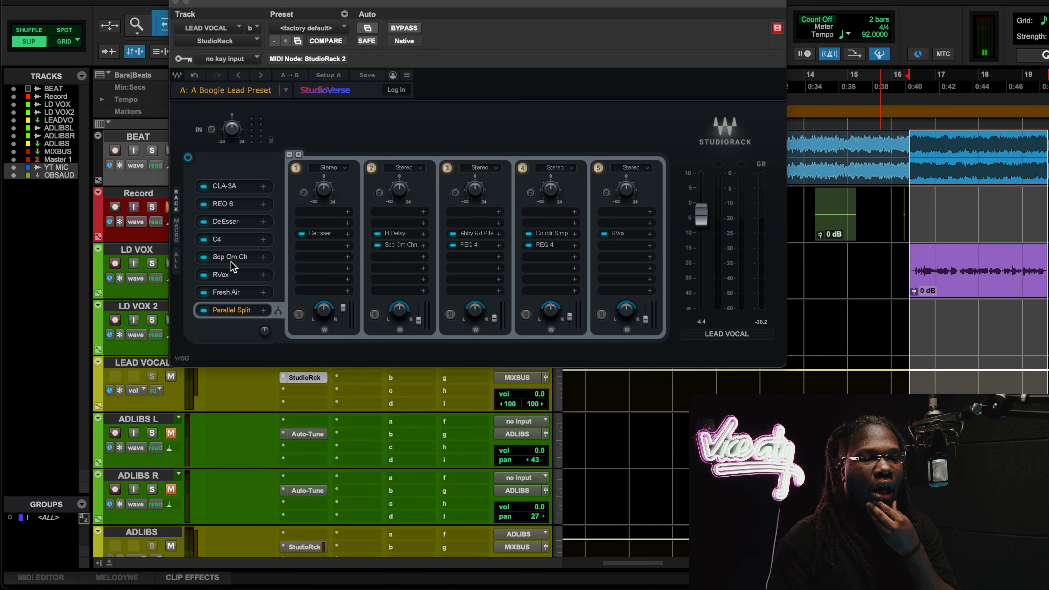
Inspect the DeEsser in parallel chain 1, with its window moved clear of that chain, and close it
click(314, 234)
drag(531, 175, 379, 145)
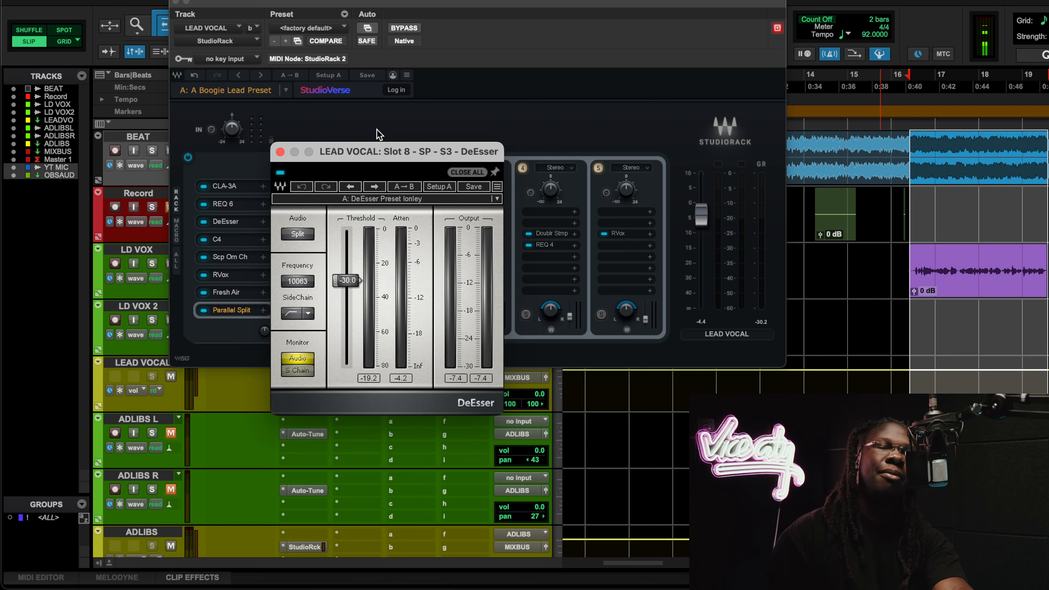
click(281, 152)
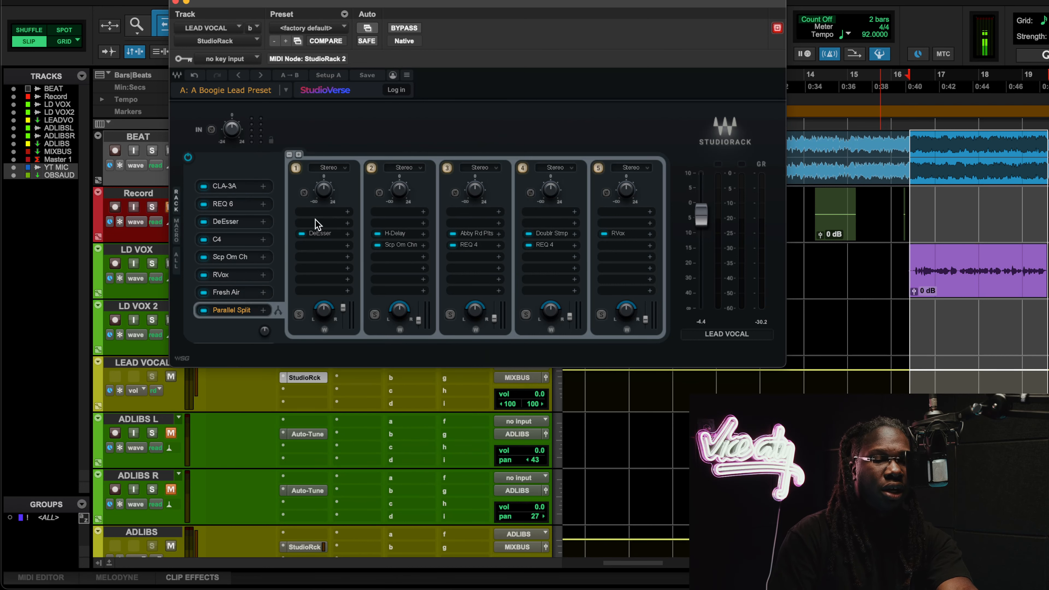
click(317, 233)
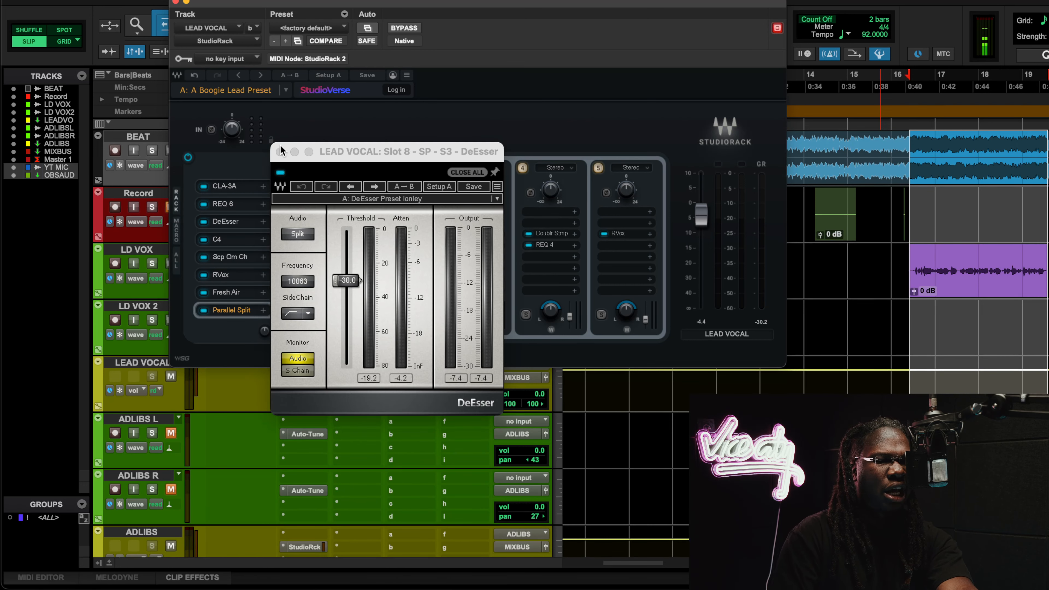
click(279, 151)
Look over H-Delay and Scheps Omni Channel in parallel chain 2, closing each plugin window
click(393, 233)
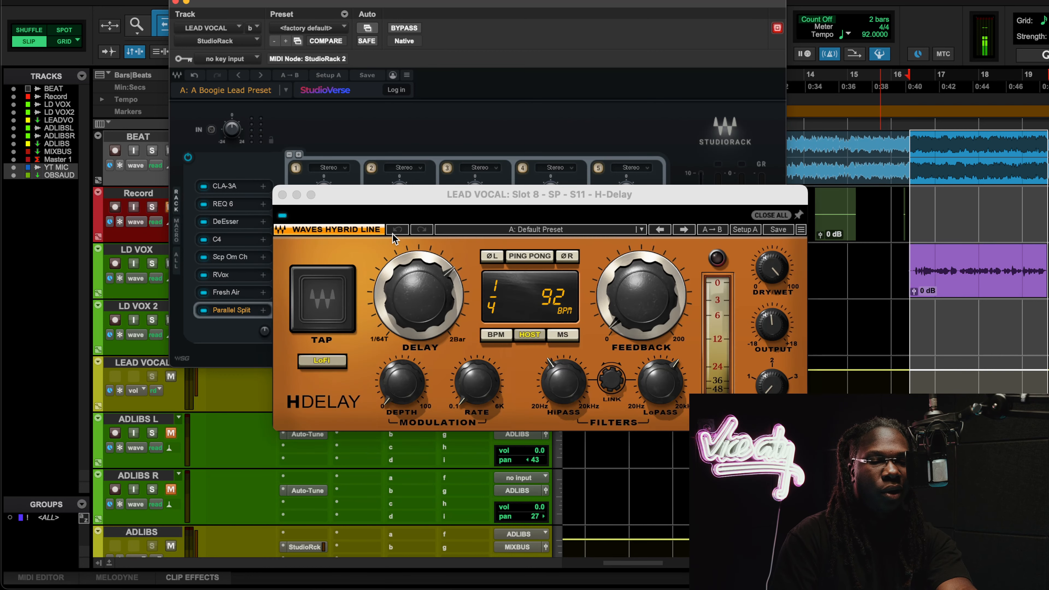
click(282, 195)
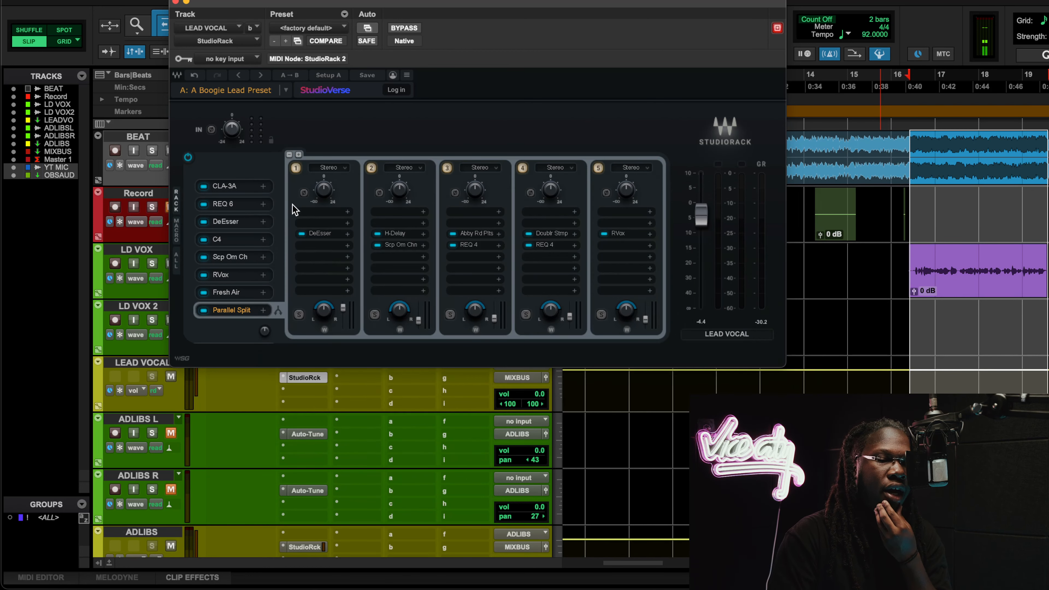
click(399, 244)
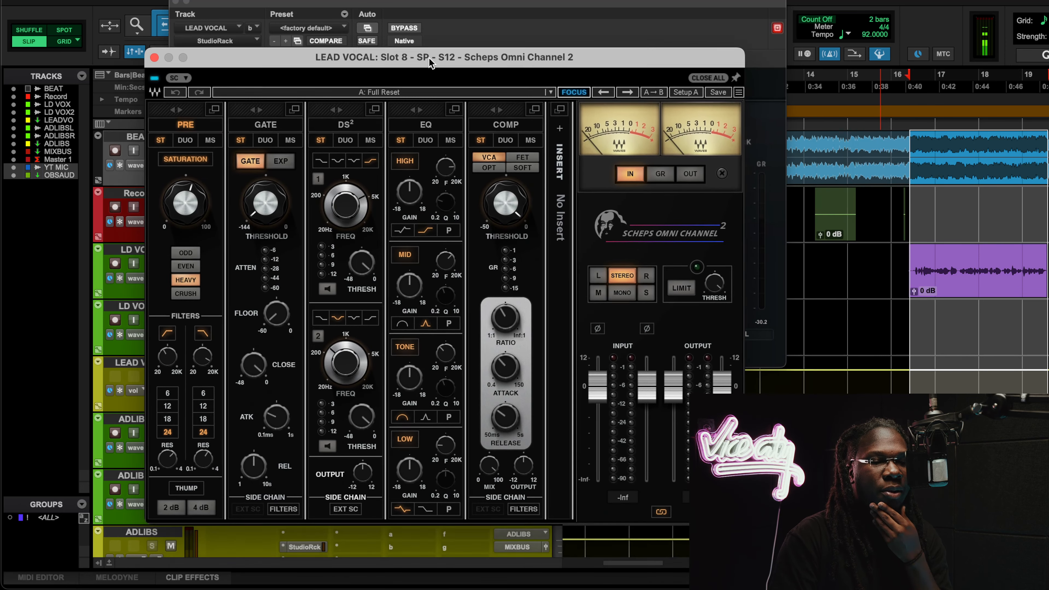
drag(527, 77, 431, 57)
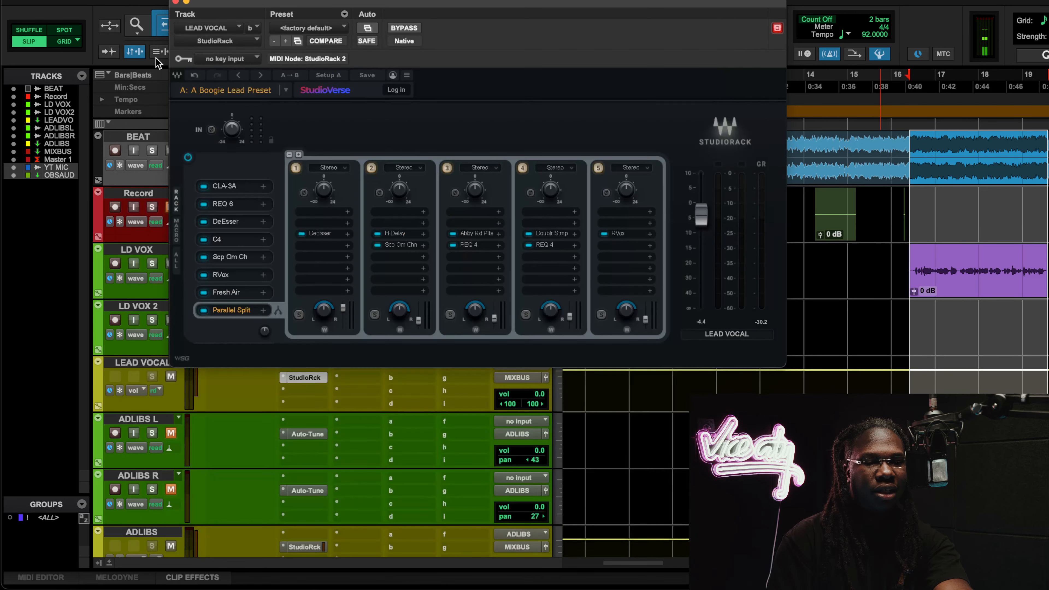
click(155, 52)
Audition parallel chain 2 during playback with Scheps Omni Channel bypassed and the chain's level raised
key(space)
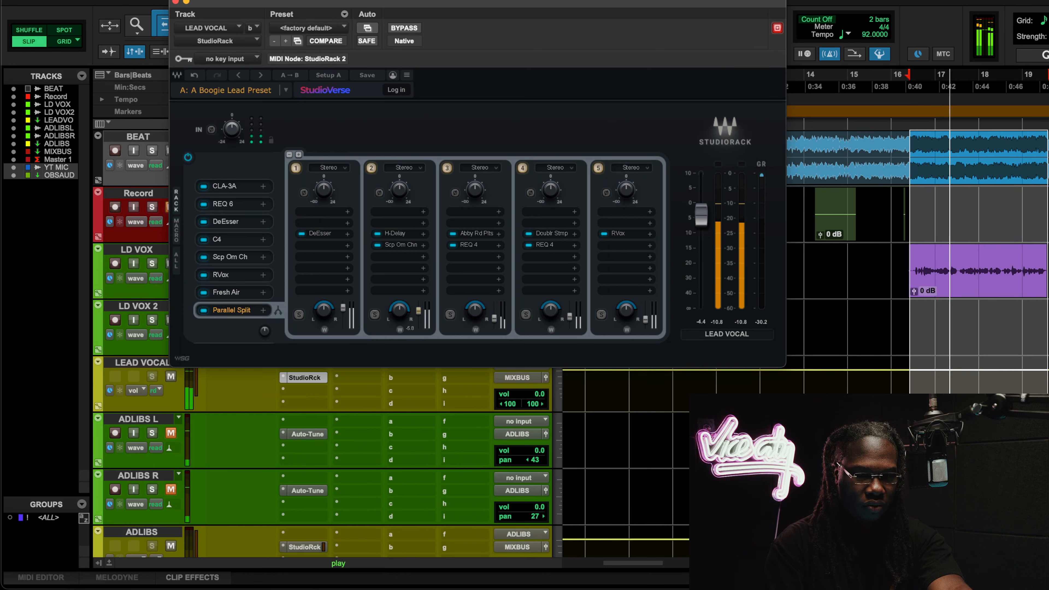
click(377, 244)
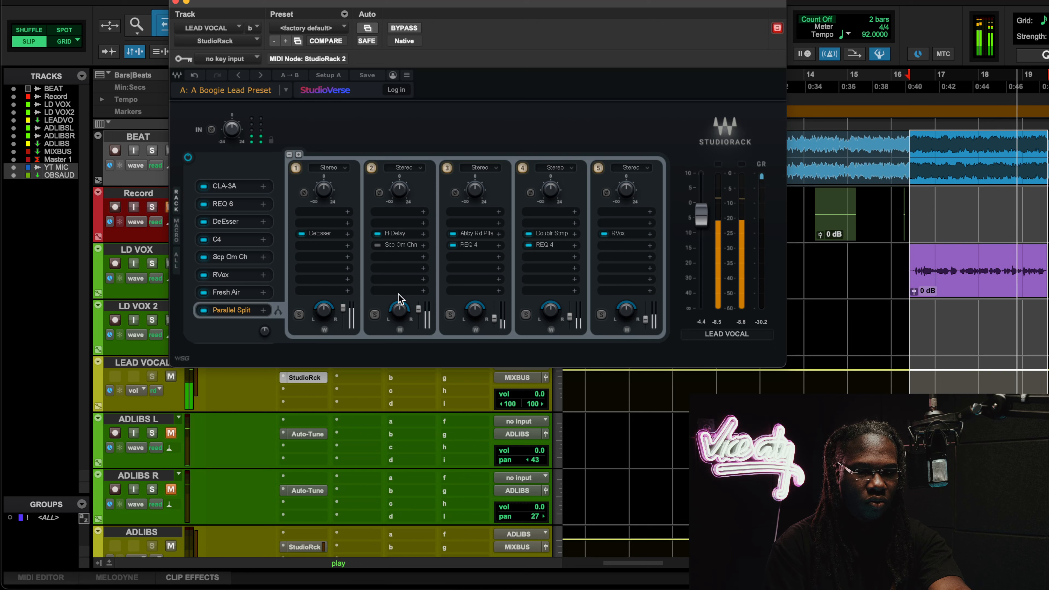
drag(418, 309, 418, 305)
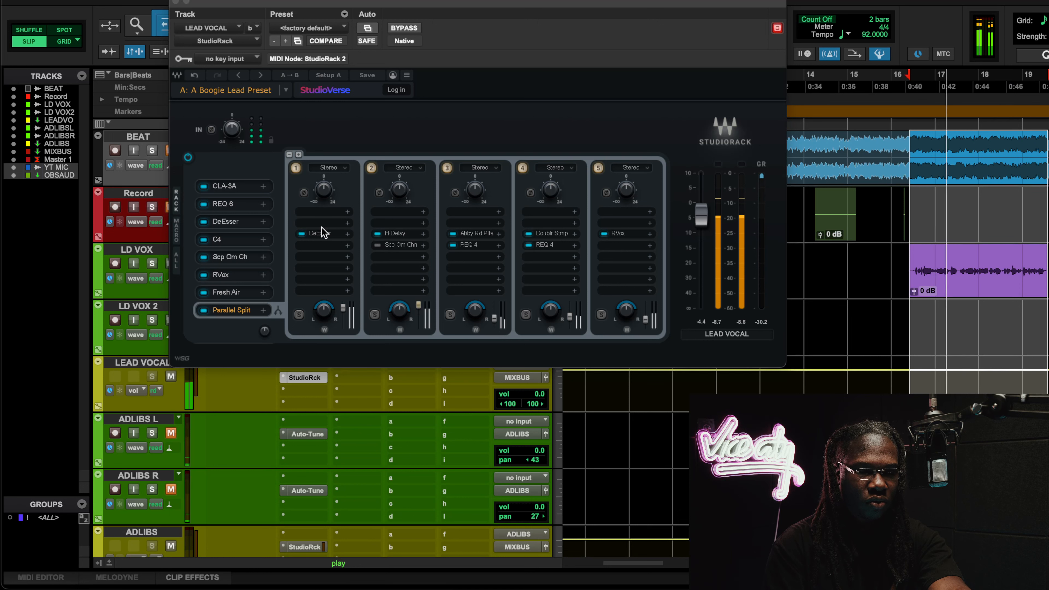
mouse_move(418, 305)
mouse_down()
mouse_move(418, 319)
mouse_move(418, 306)
mouse_up()
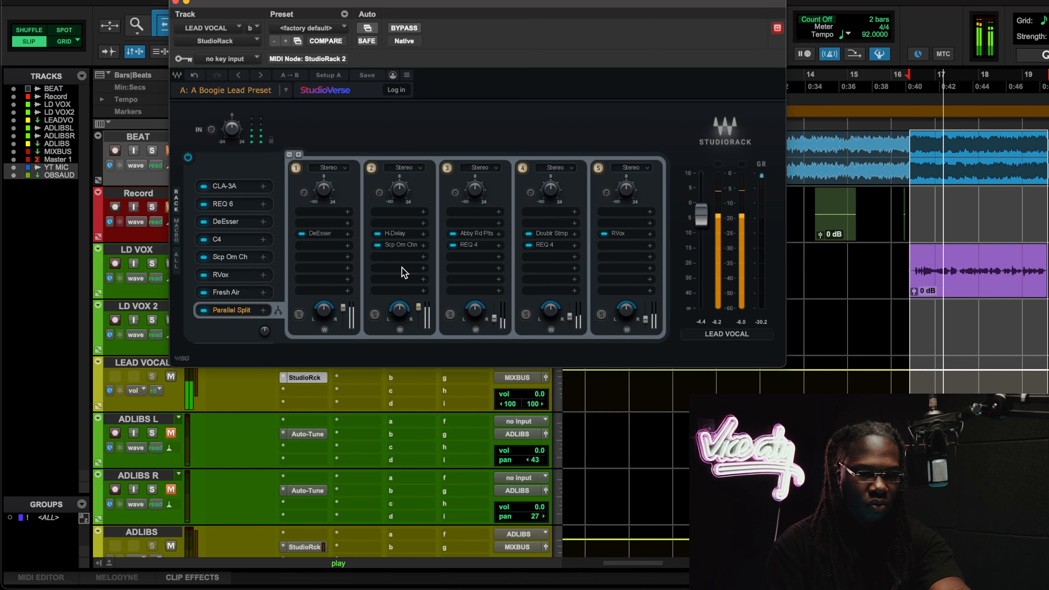
Open the Scheps Omni Channel in parallel chain 2, compare its PRE section off and on, and close it
click(395, 243)
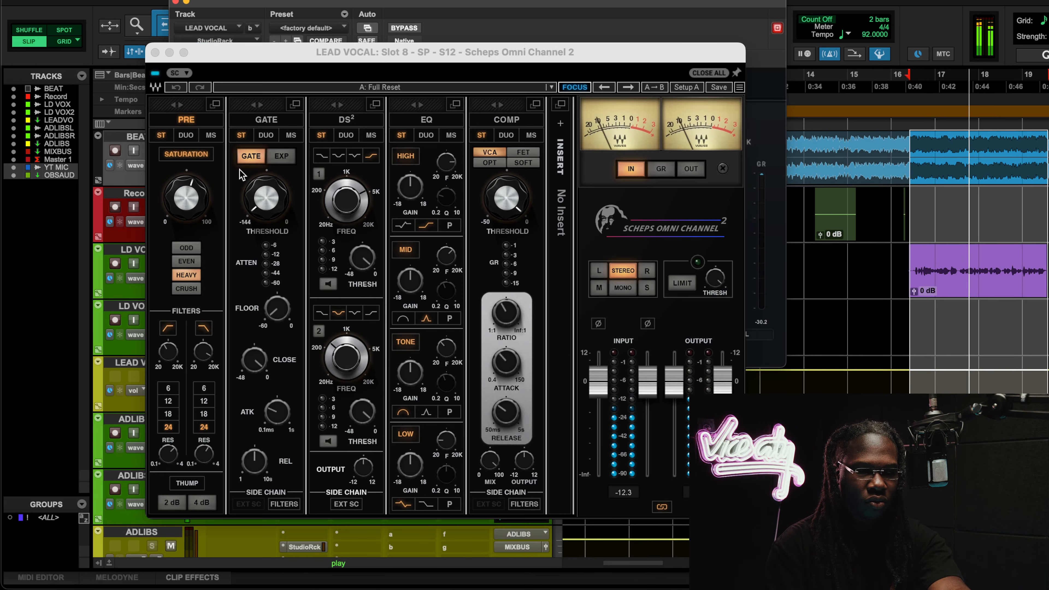
click(194, 123)
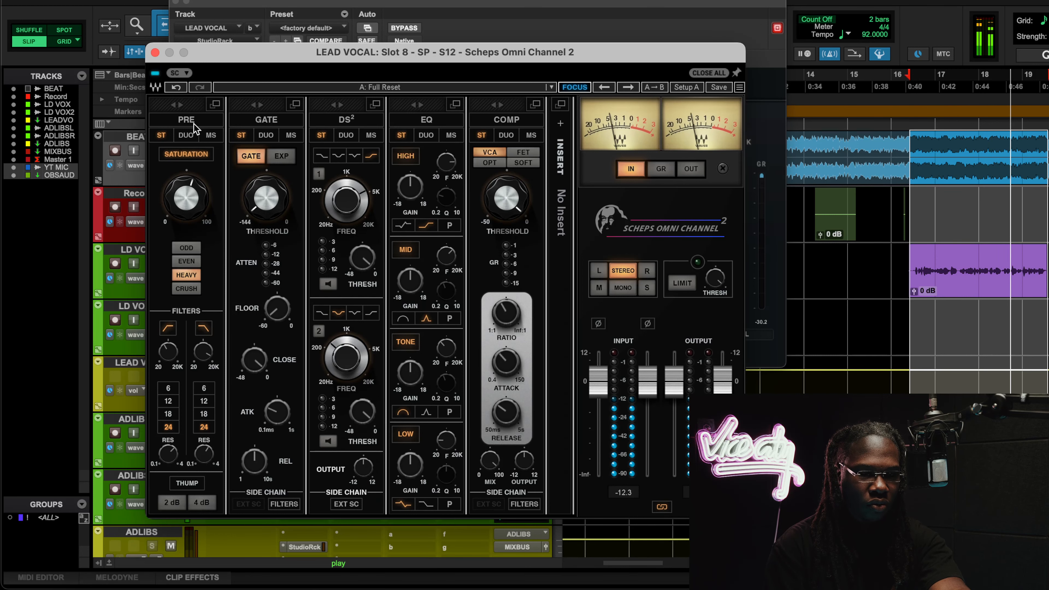
click(195, 123)
click(155, 52)
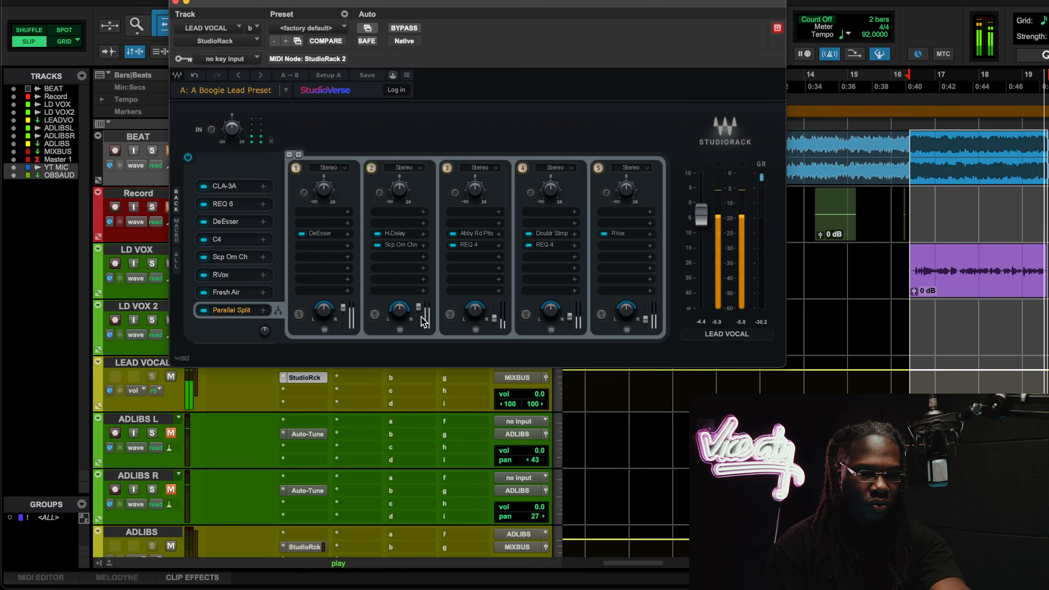
Lower parallel chain 2's level to about -20.8 dB and recheck its Scheps Omni Channel settings with playback stopped
drag(419, 307, 418, 318)
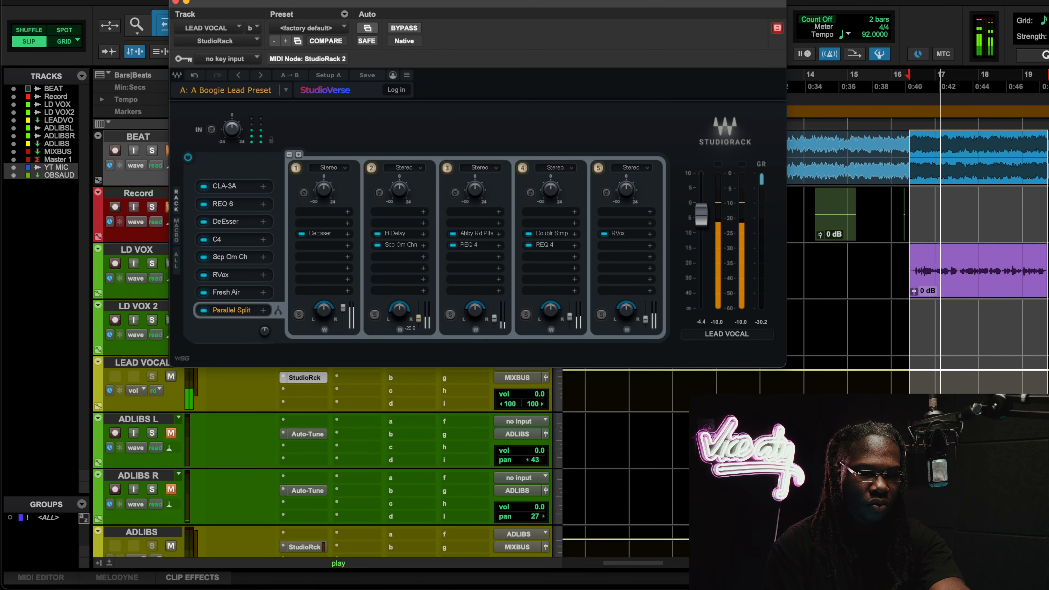
key(space)
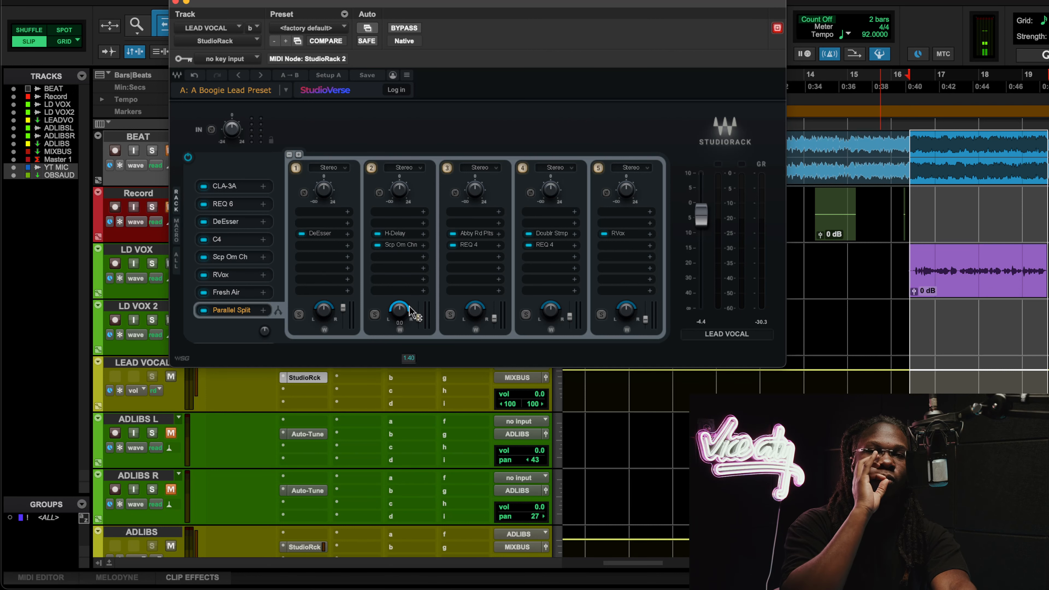
click(404, 245)
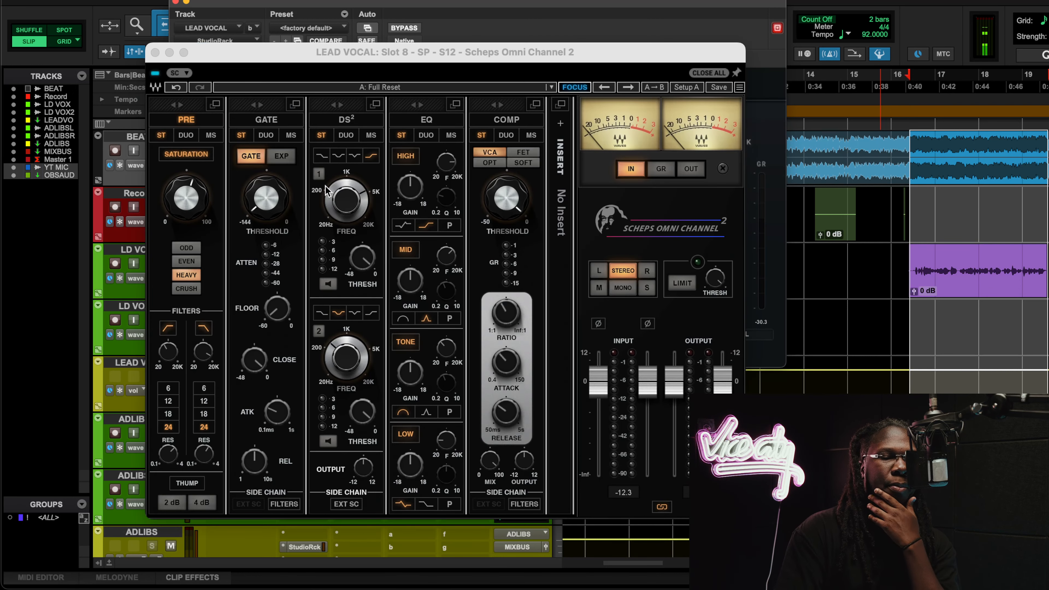
click(155, 53)
Inspect the Abbey Road Plates reverb in parallel chain 3, with its window moved up, and close it
click(466, 235)
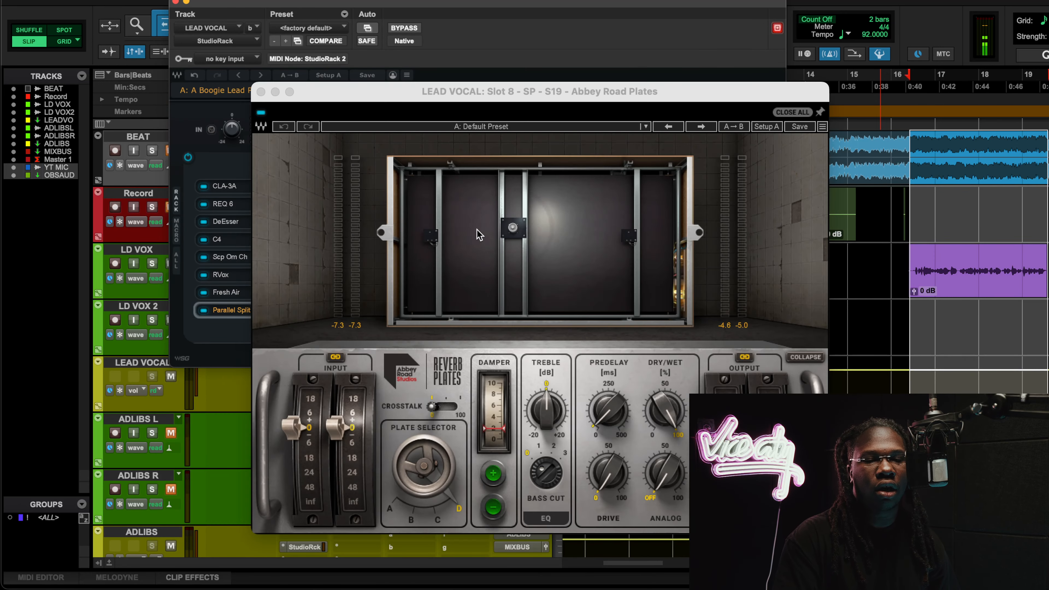
drag(410, 85, 388, 51)
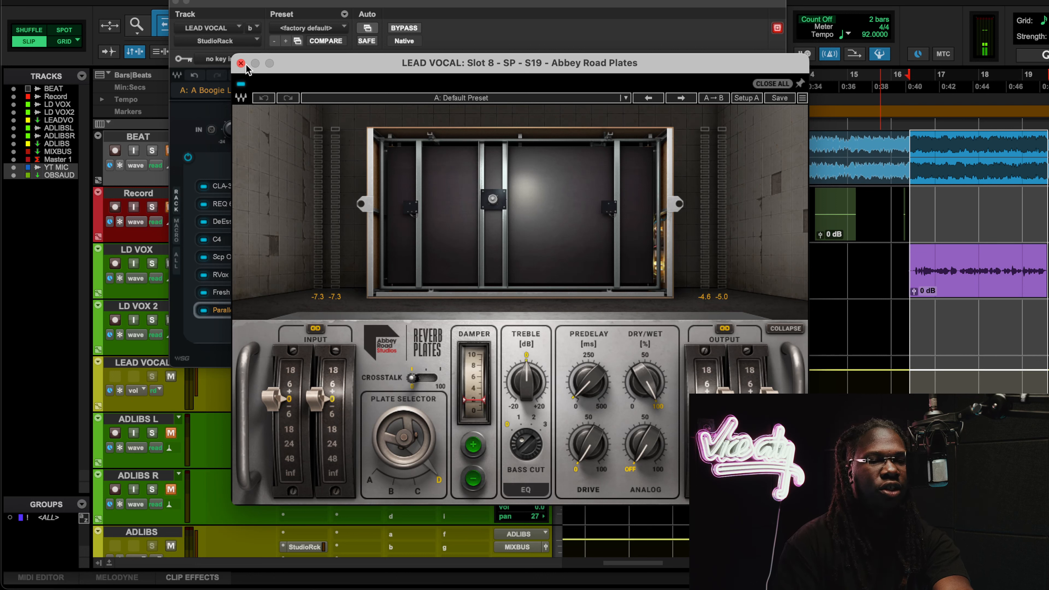
click(584, 391)
click(564, 348)
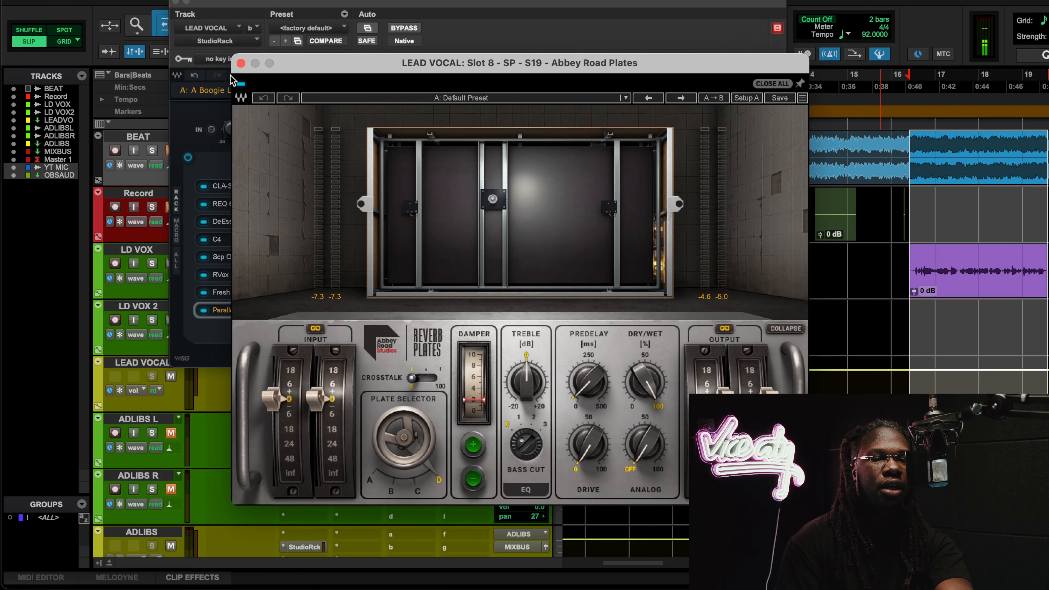
click(240, 63)
Examine REQ 4 in parallel chain 3 during playback, and raise that chain's level in the rack
click(471, 245)
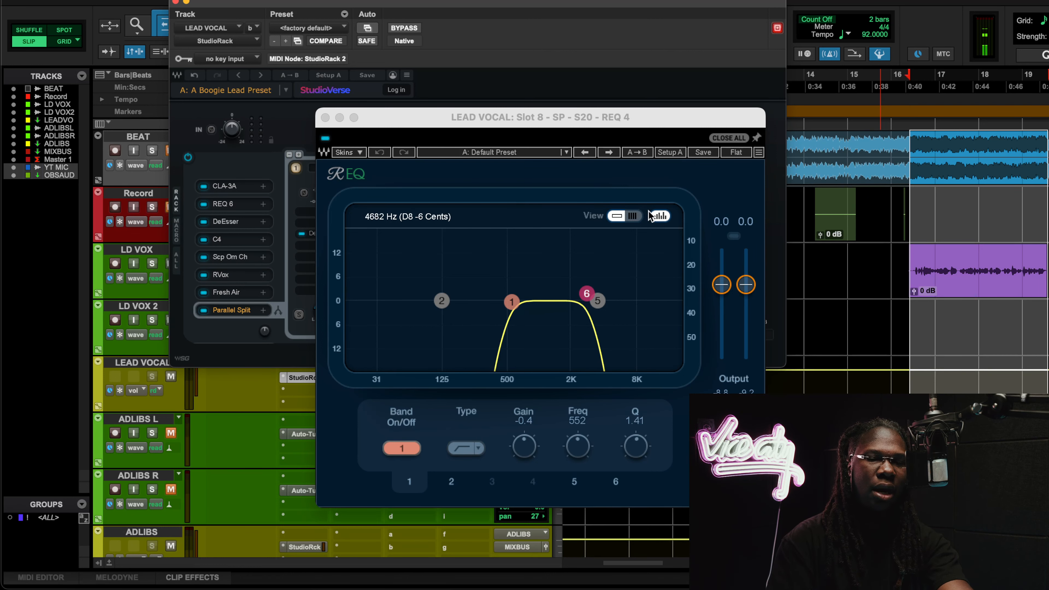
key(space)
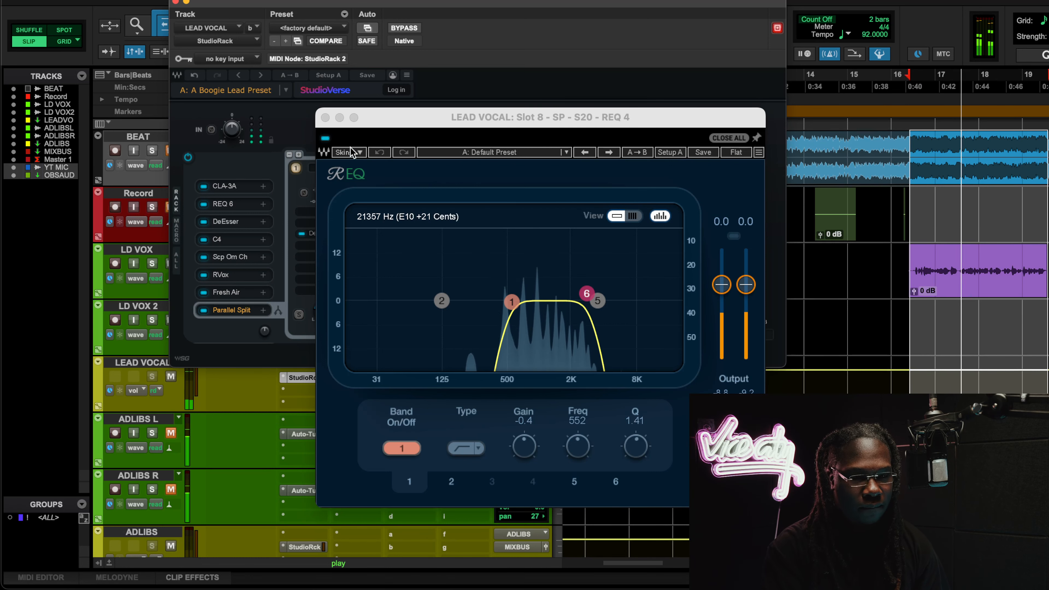
click(443, 98)
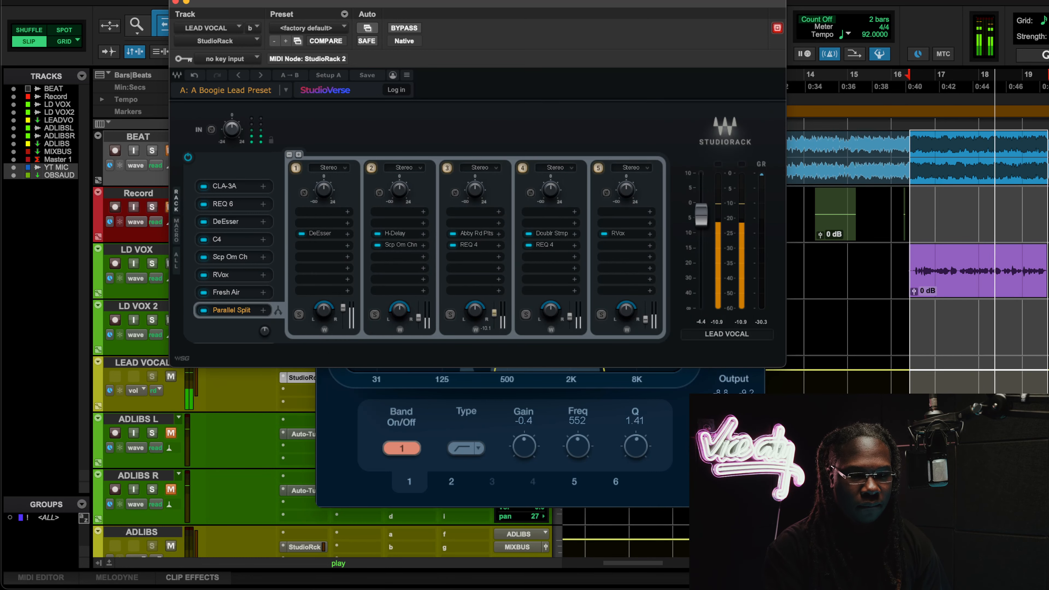
drag(494, 318, 494, 308)
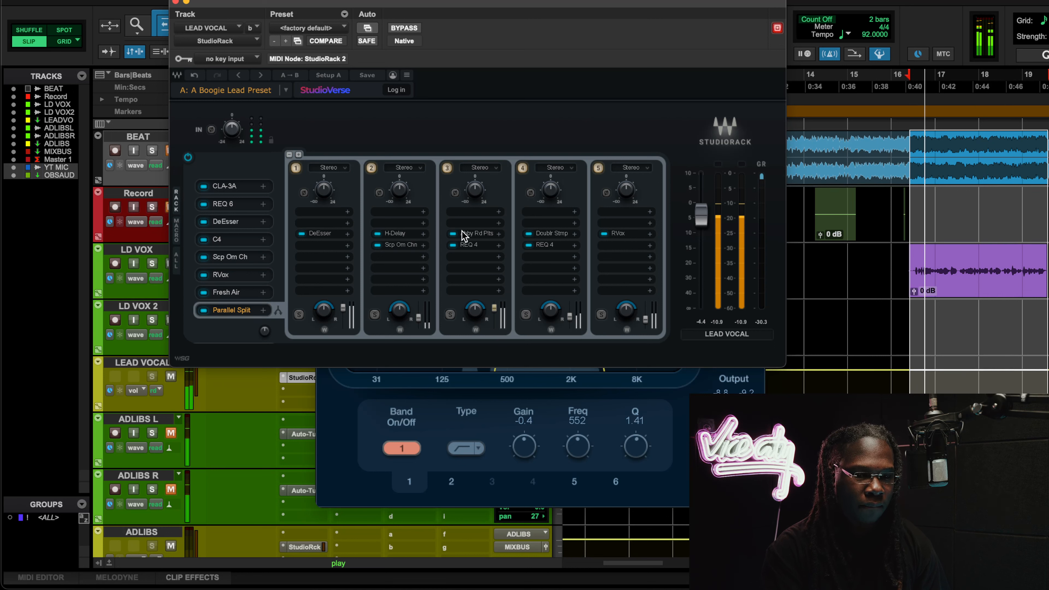
Compare the vocal with parallel chain 3's REQ 4 off and on, and lower the chain's level again
click(452, 244)
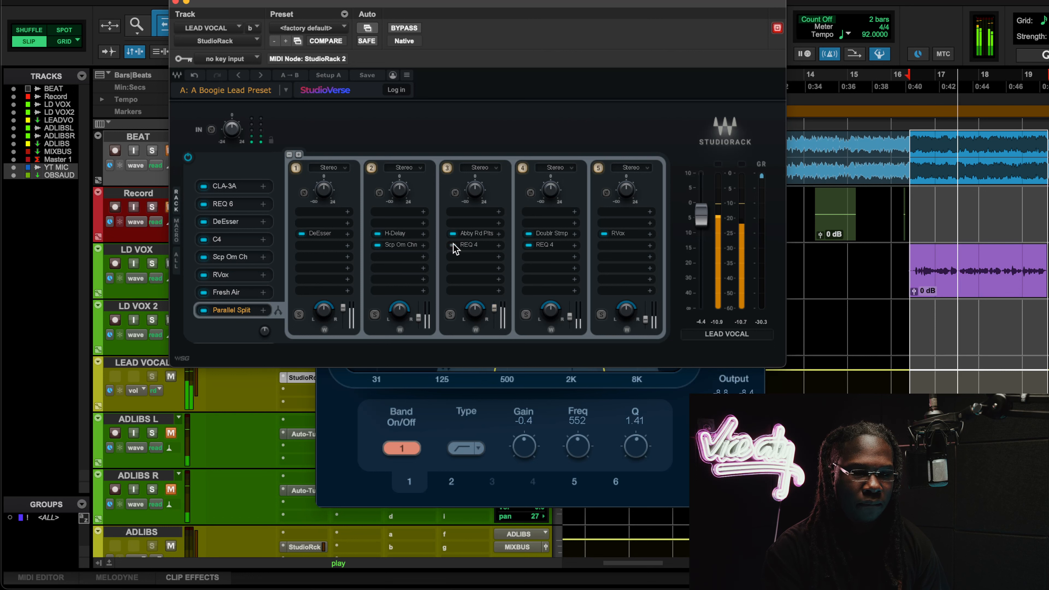
click(452, 245)
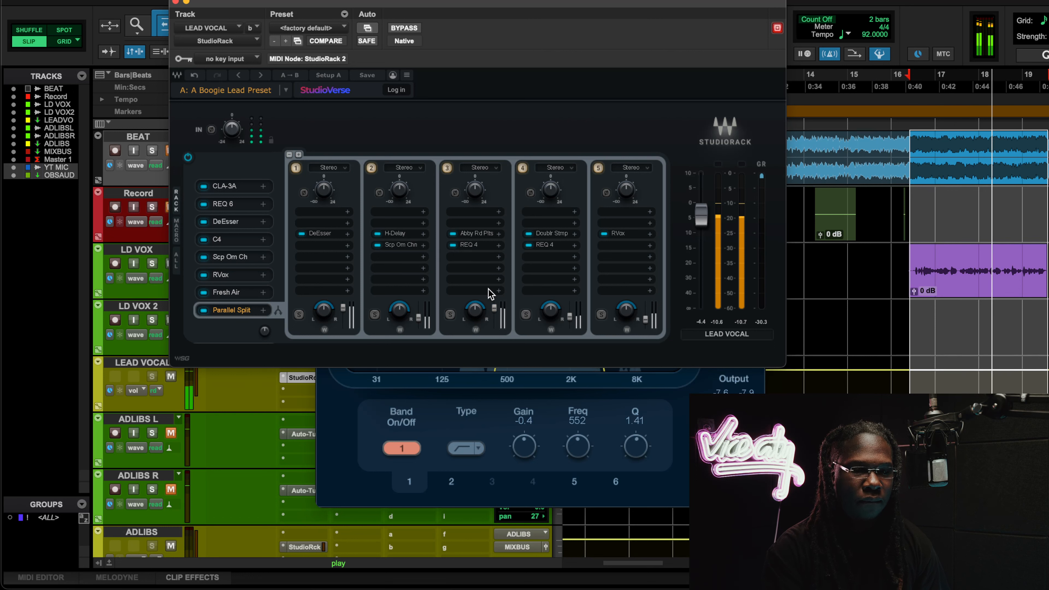
drag(495, 308, 499, 320)
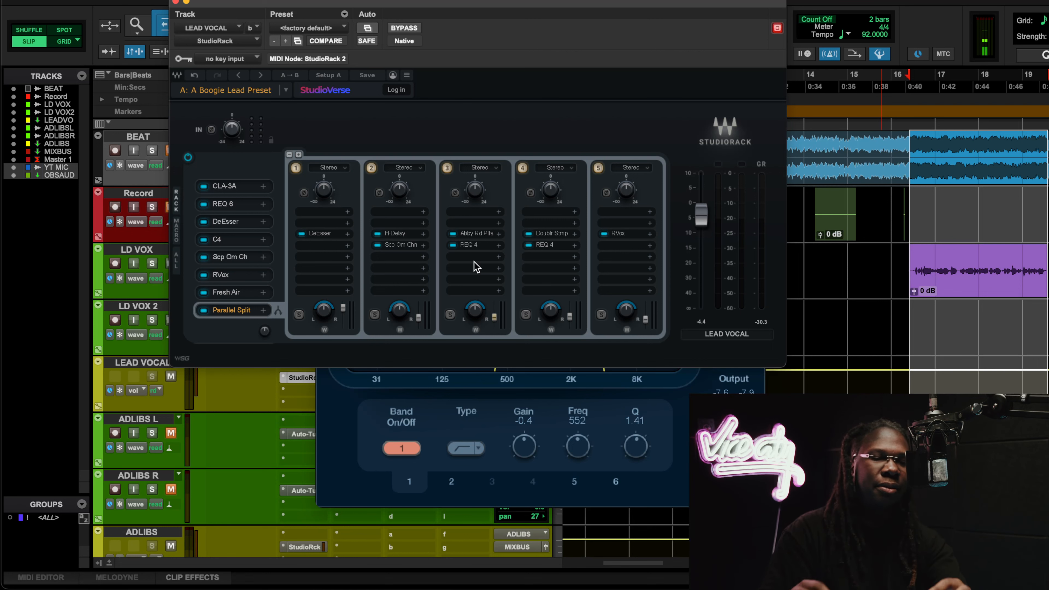
Open the Doubler in parallel chain 4, move it beside the chain, check its Detune setting, and close it
click(545, 233)
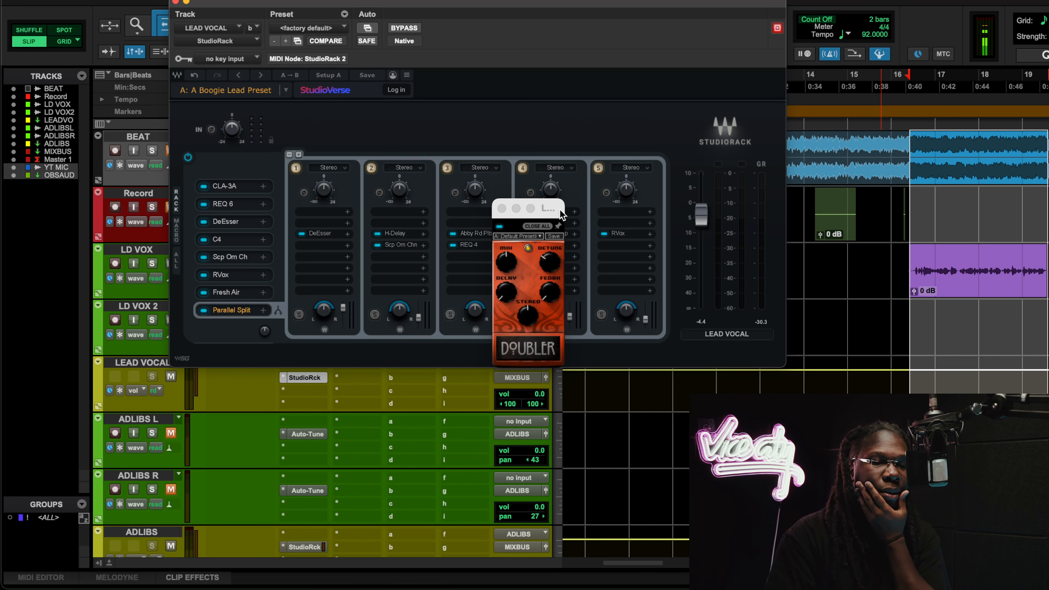
drag(560, 210, 518, 173)
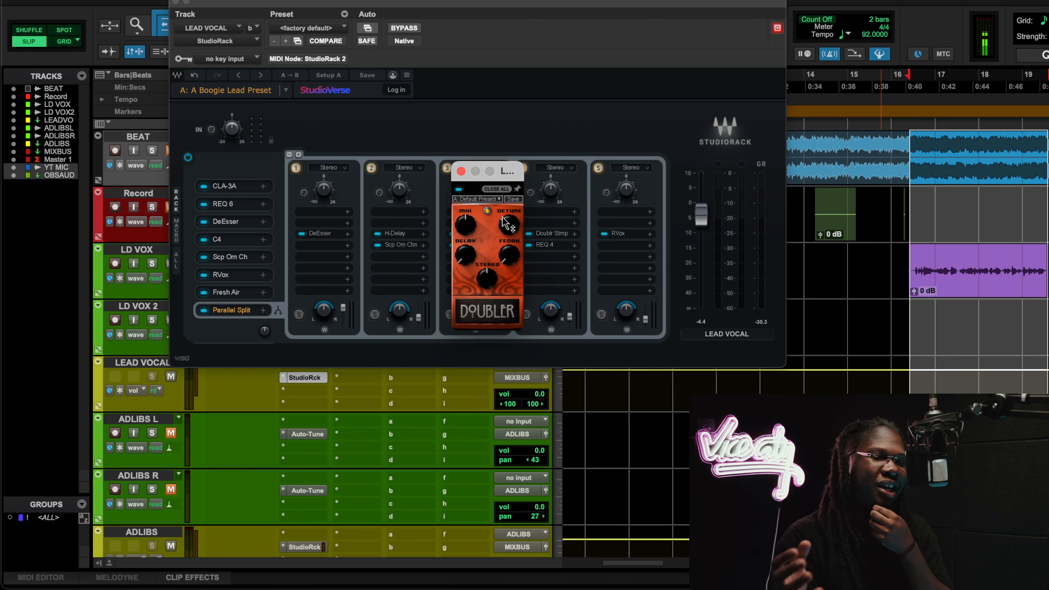
mouse_move(505, 224)
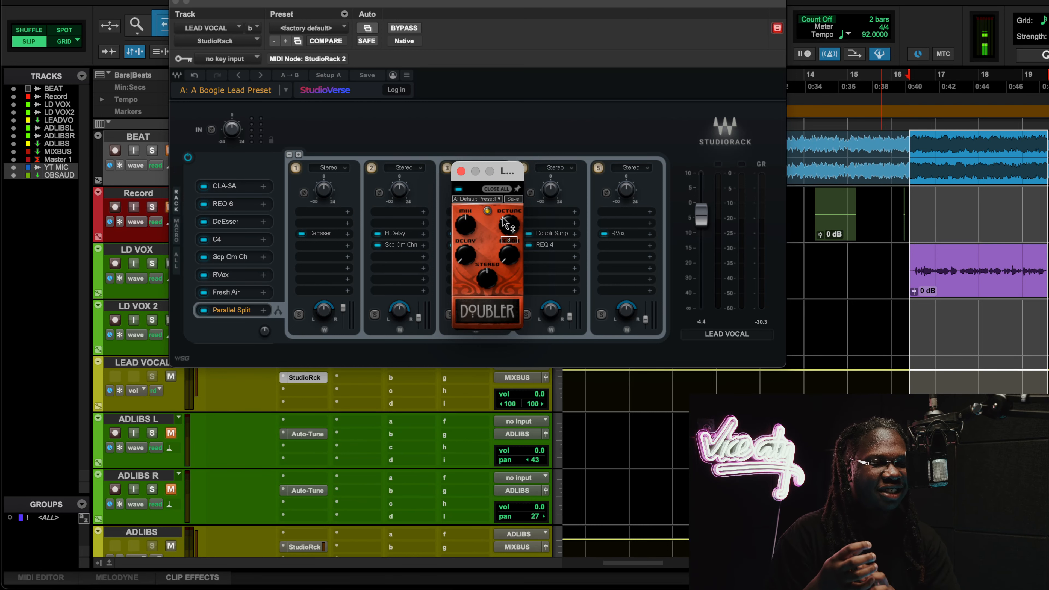
click(461, 171)
Compare parallel chain 4's REQ 4 on and off during playback, and lower that chain's level in the rack
click(544, 245)
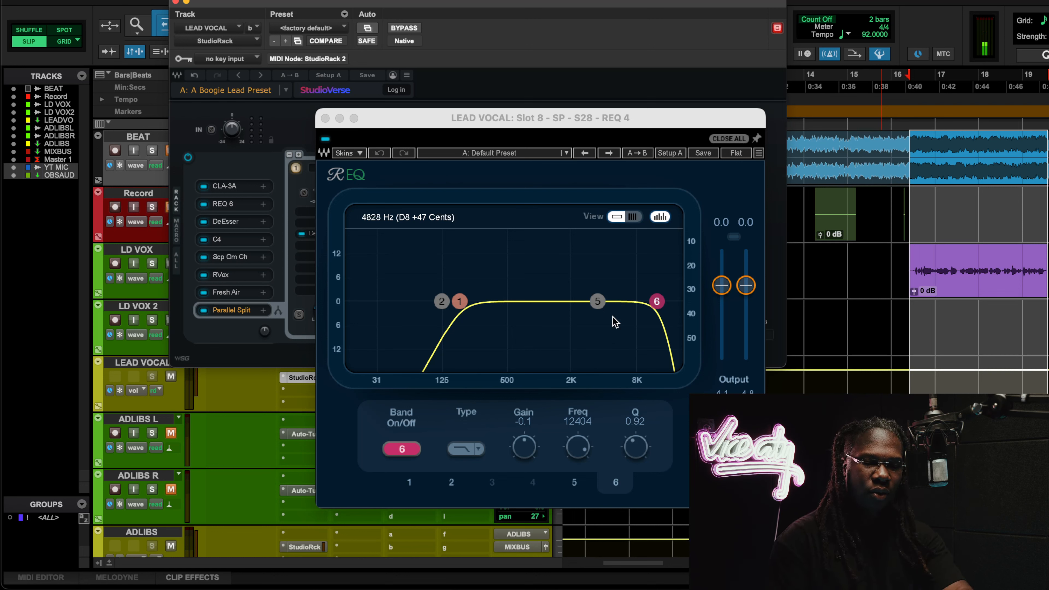
key(space)
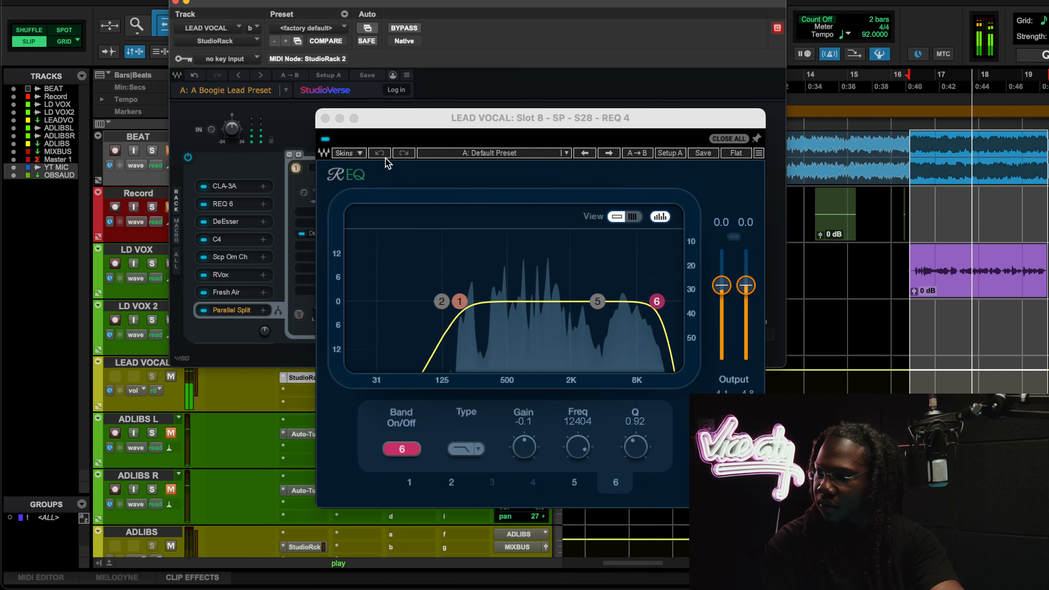
click(326, 142)
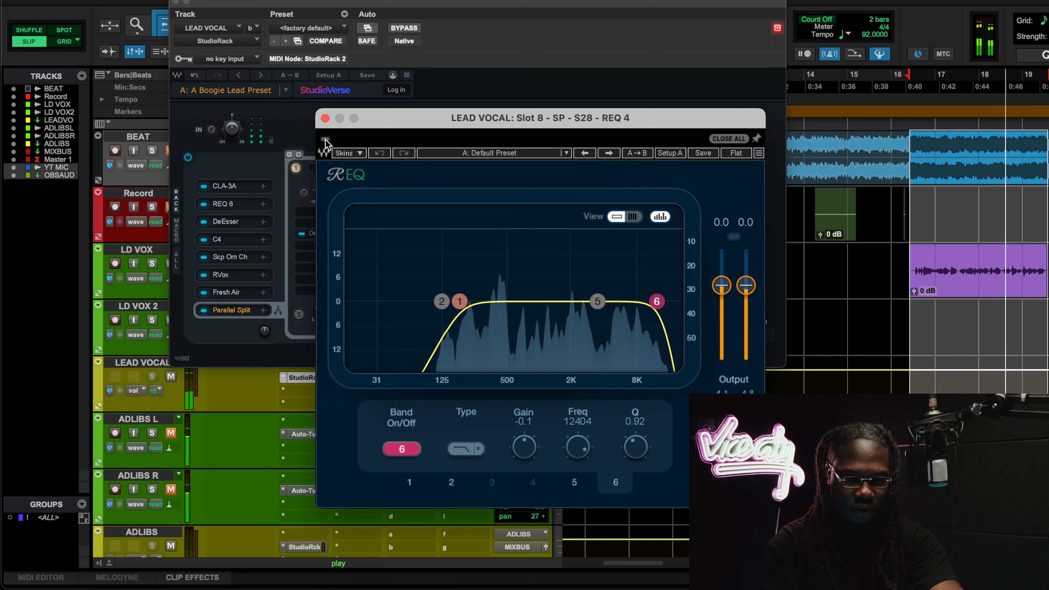
click(534, 94)
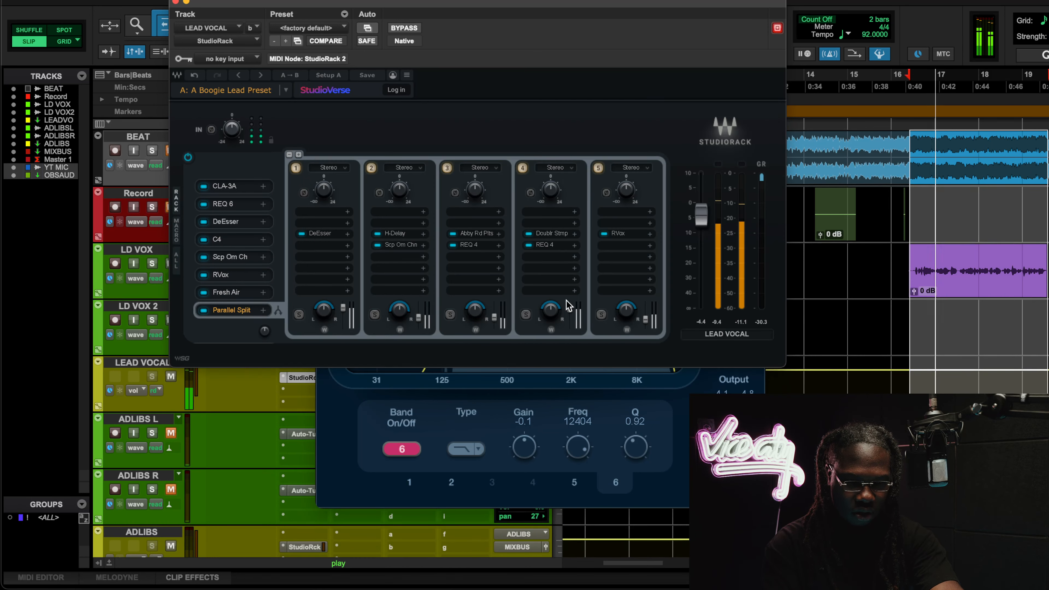
drag(569, 308, 569, 315)
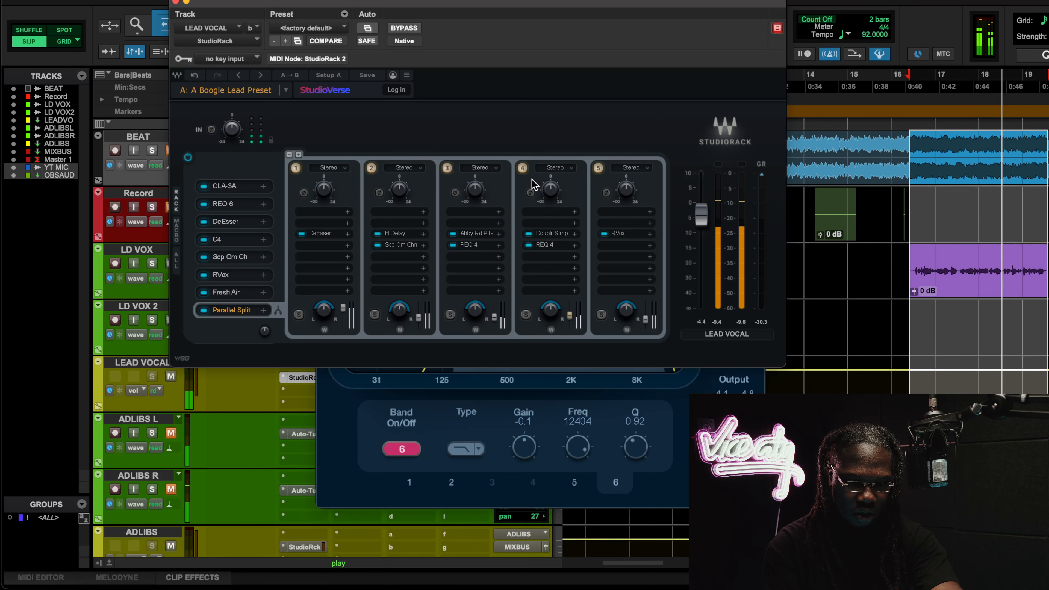
Compare the vocal with parallel chain 4 off and on, and check the RVox Comp setting in parallel chain 5
click(522, 167)
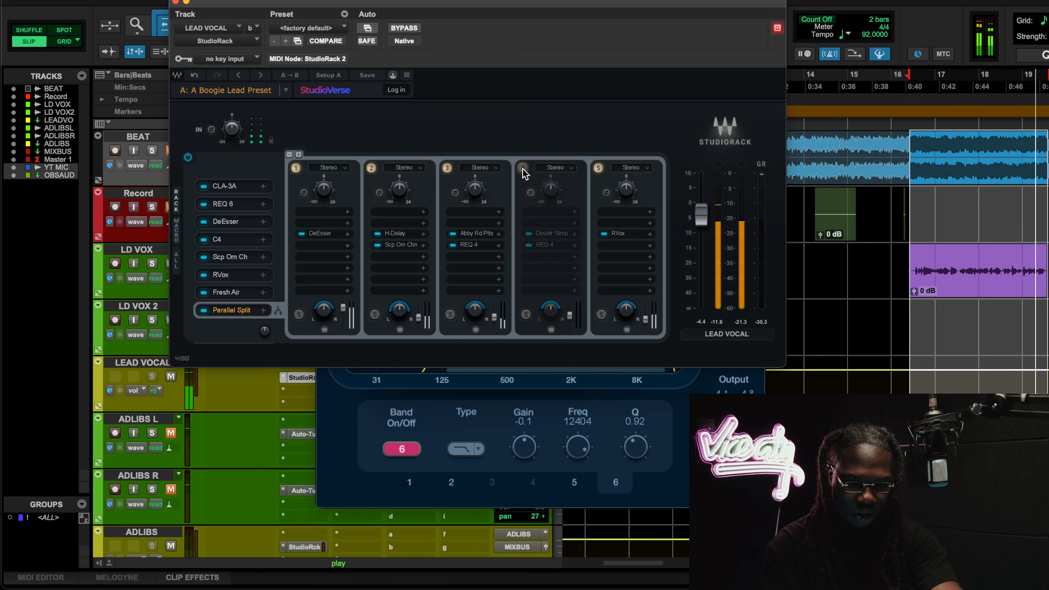
click(522, 168)
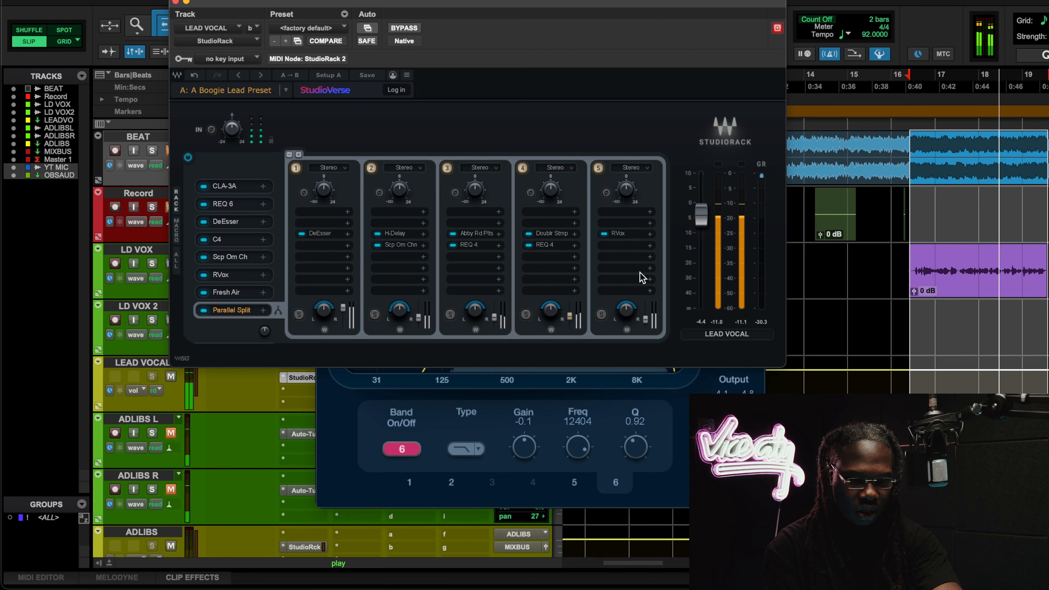
click(620, 233)
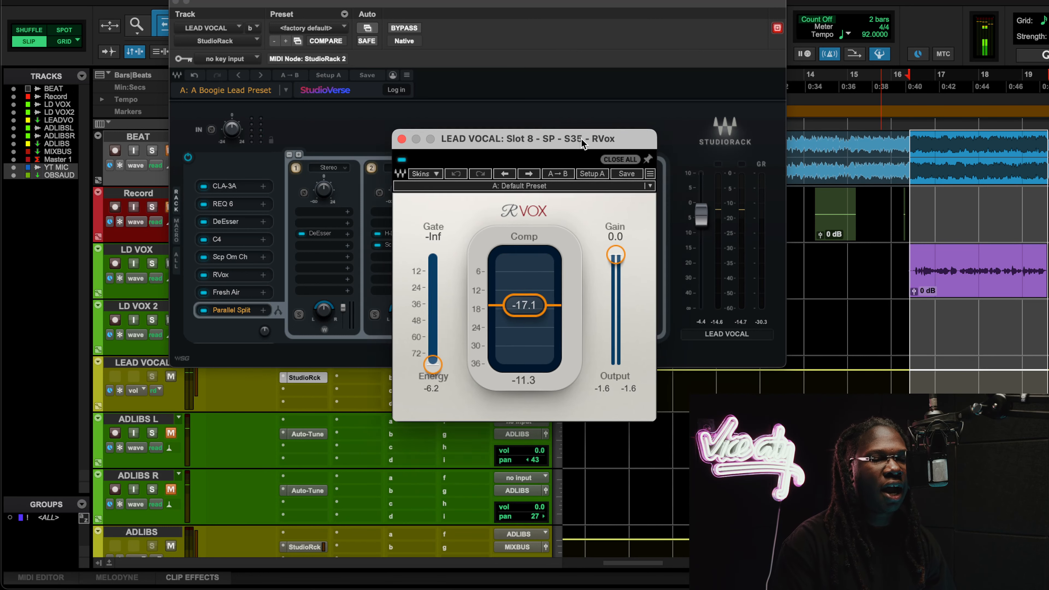
drag(581, 138, 562, 108)
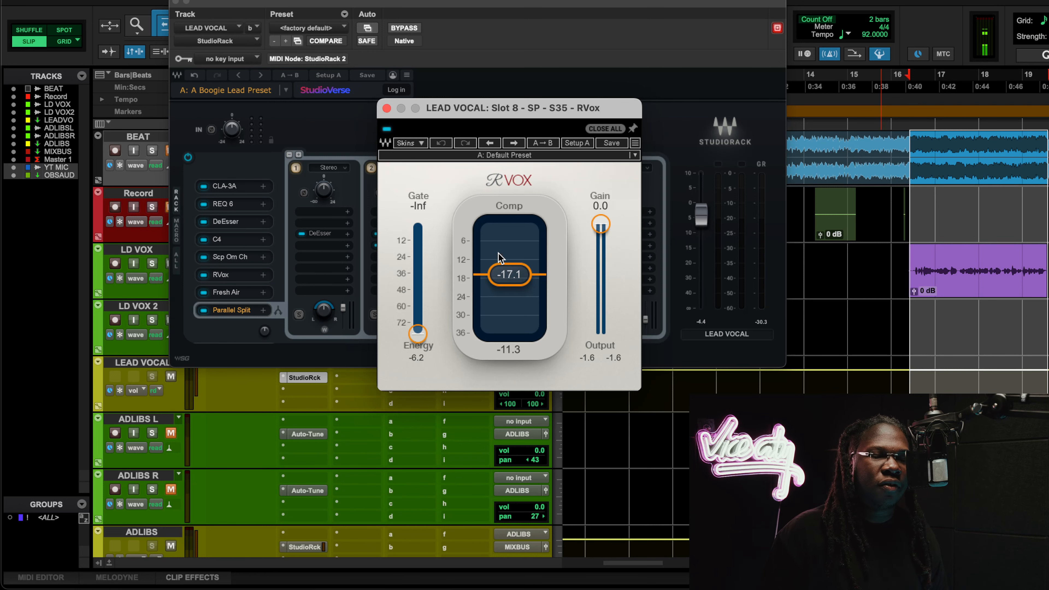
click(387, 109)
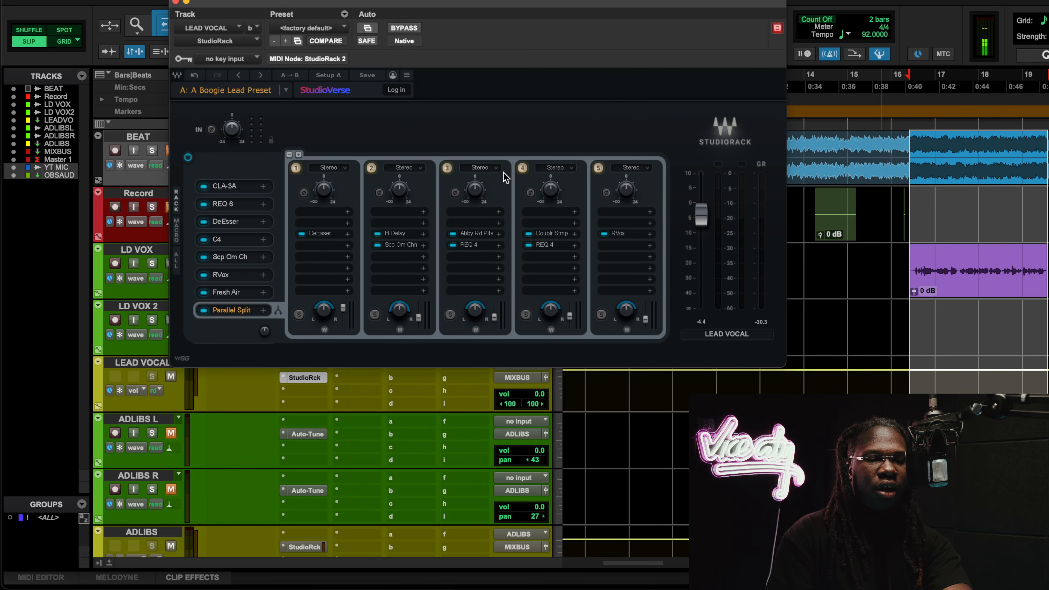
Compare the lead vocal with parallel chain 5 switched off and on repeatedly during playback
key(space)
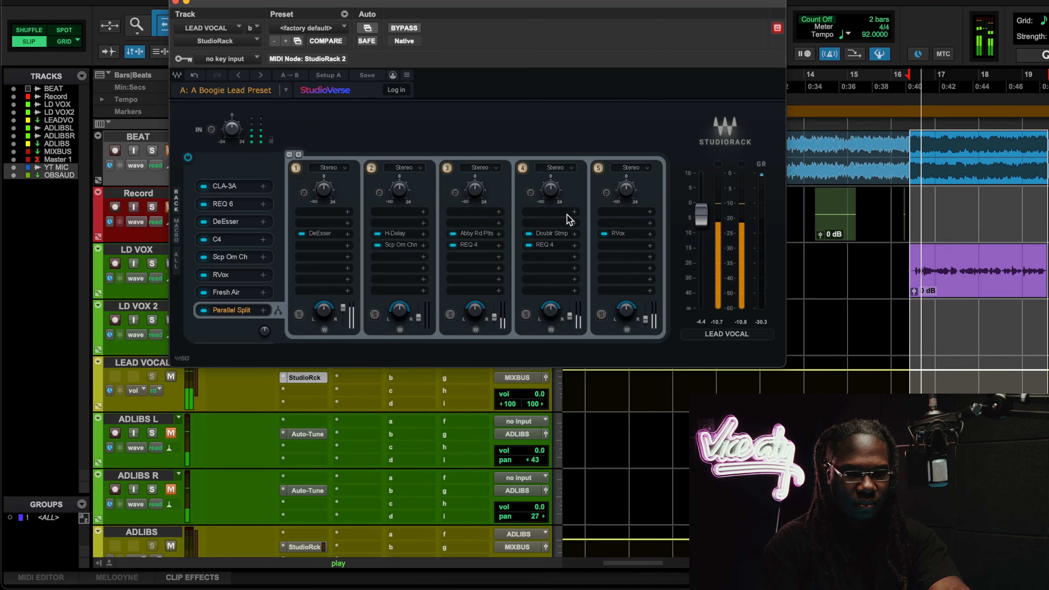
click(598, 168)
click(598, 168)
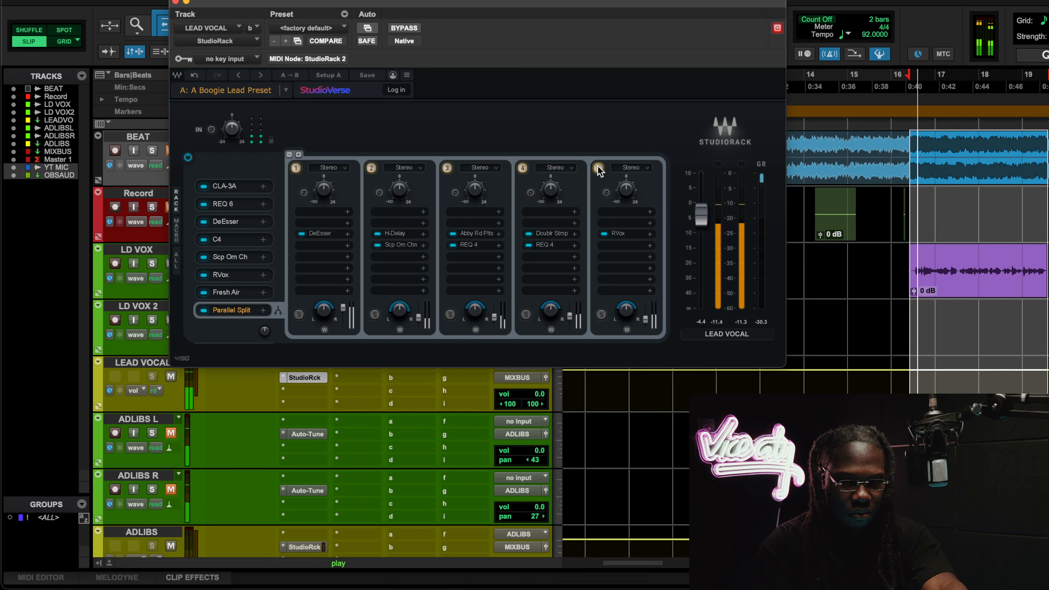
click(599, 168)
click(599, 168)
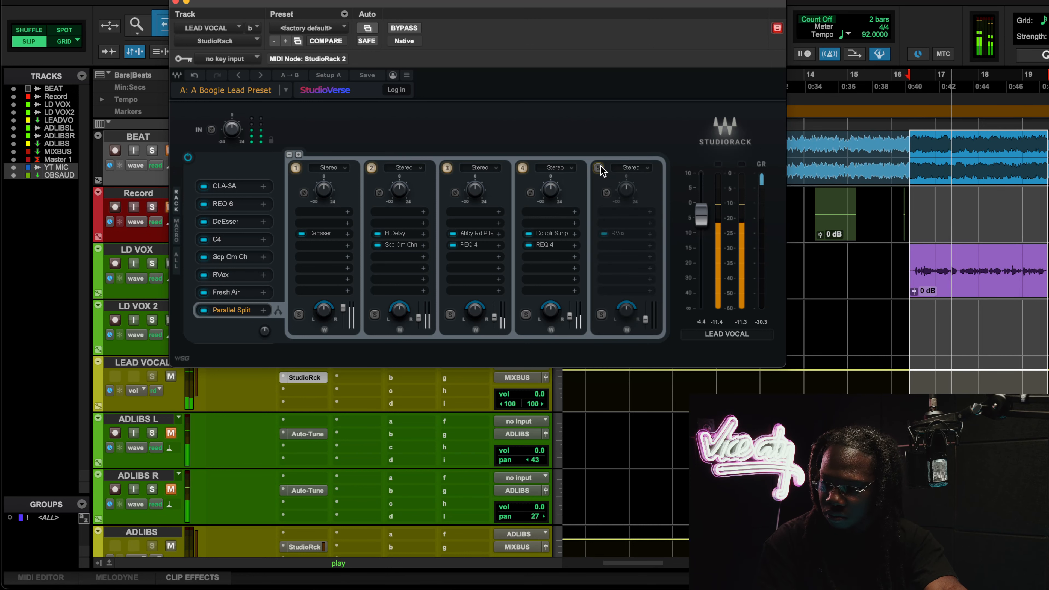
Toggle the BEAT track's mute during playback, leave the beat unmuted, and close the lead vocal's StudioRack
drag(339, 4, 431, 63)
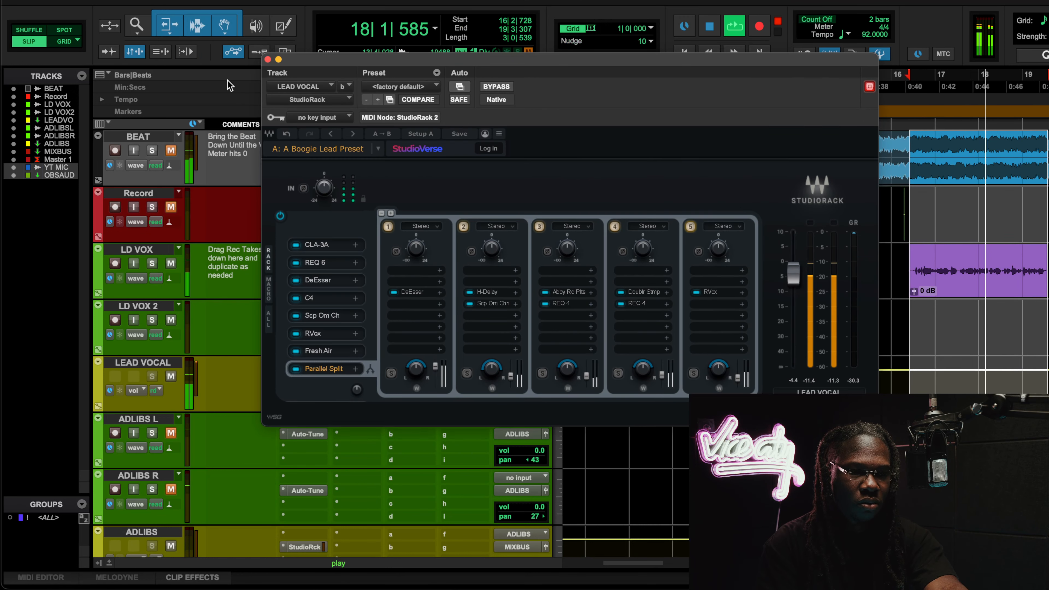
click(174, 152)
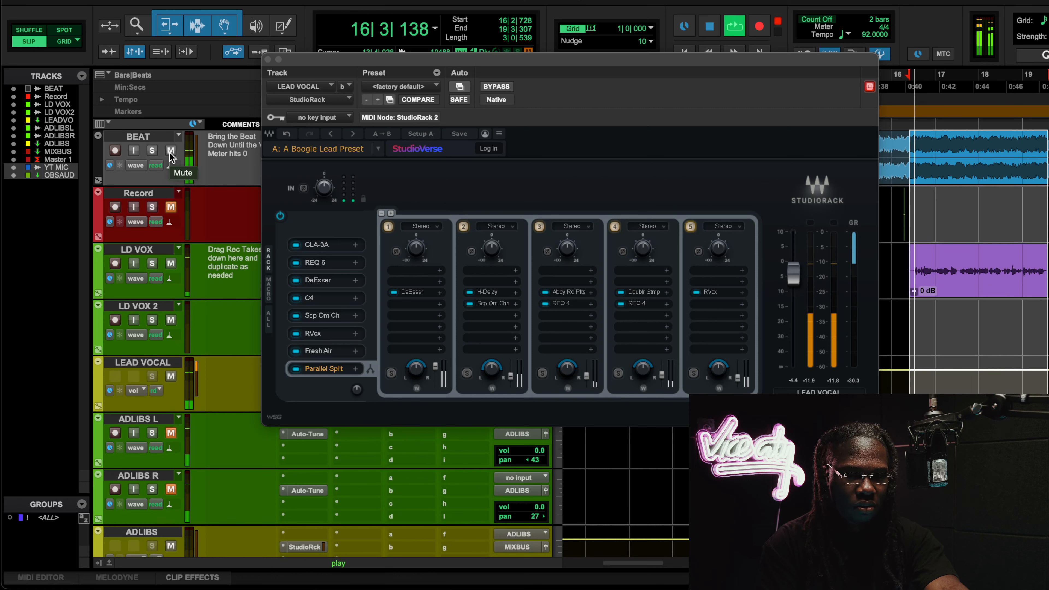
click(170, 150)
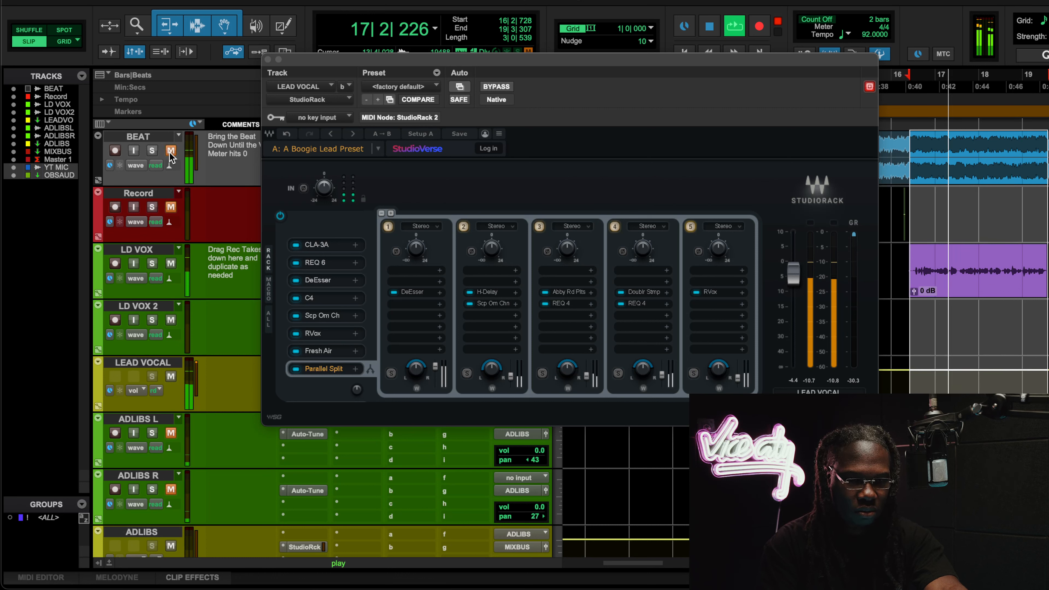
click(170, 150)
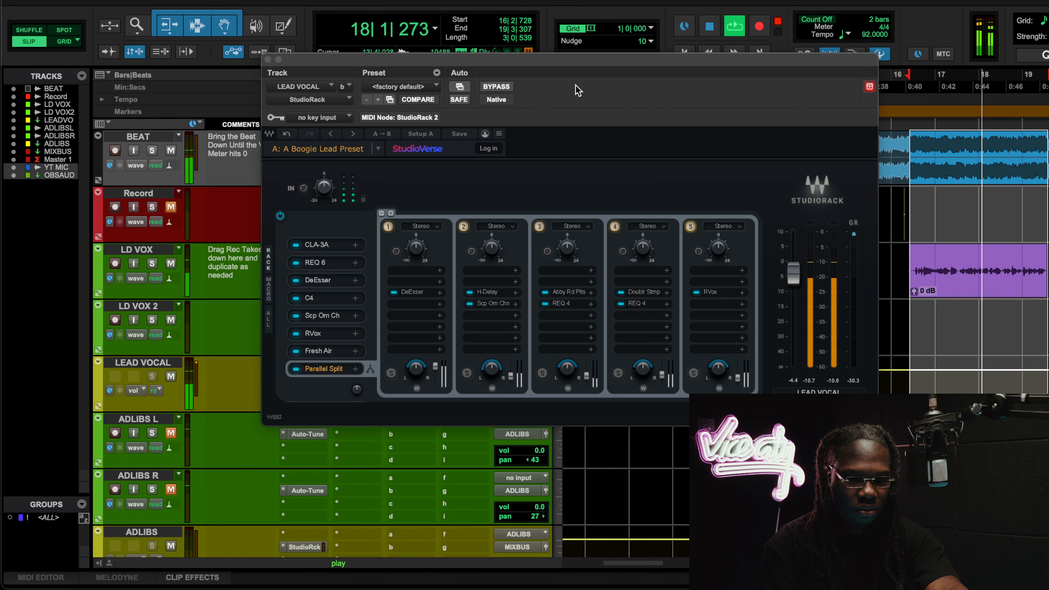
drag(534, 58, 479, 43)
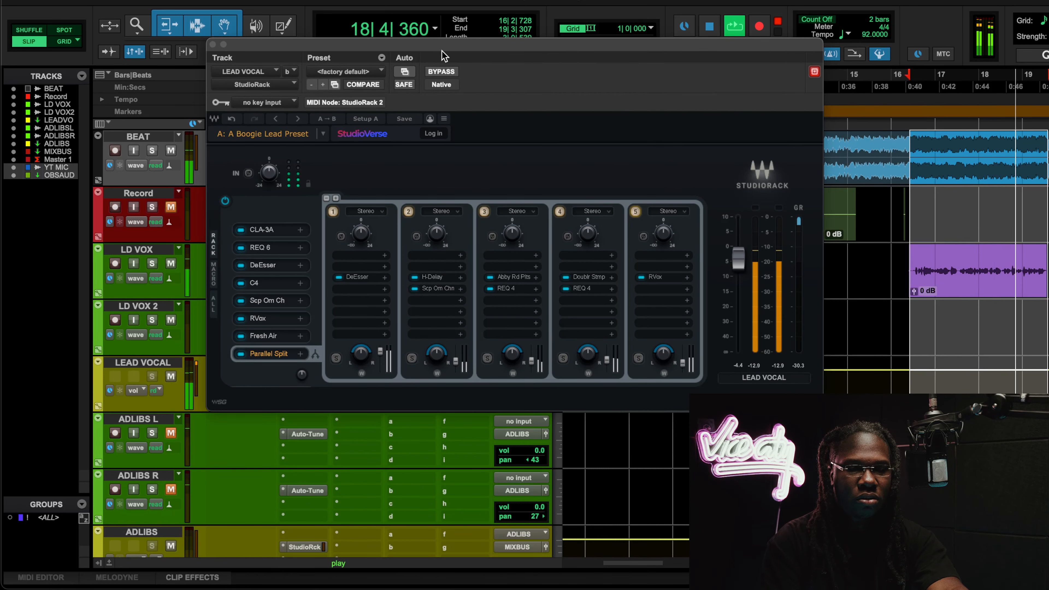
key(space)
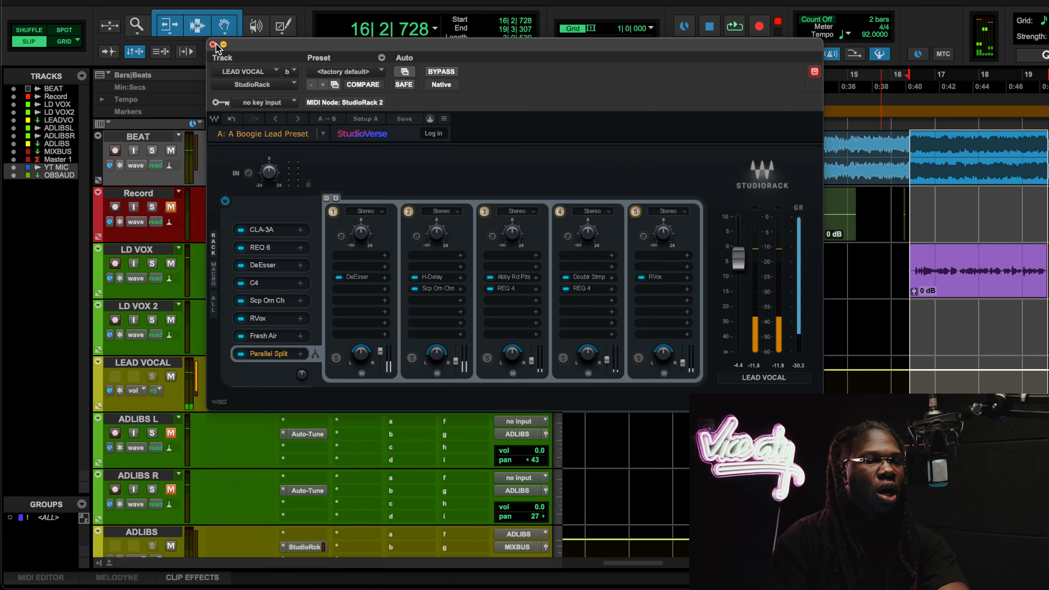
click(213, 44)
Unmute ADLIBS L and ADLIBS R, and open the StudioRack on the ADLIBS track
scroll(178, 239, down, 5)
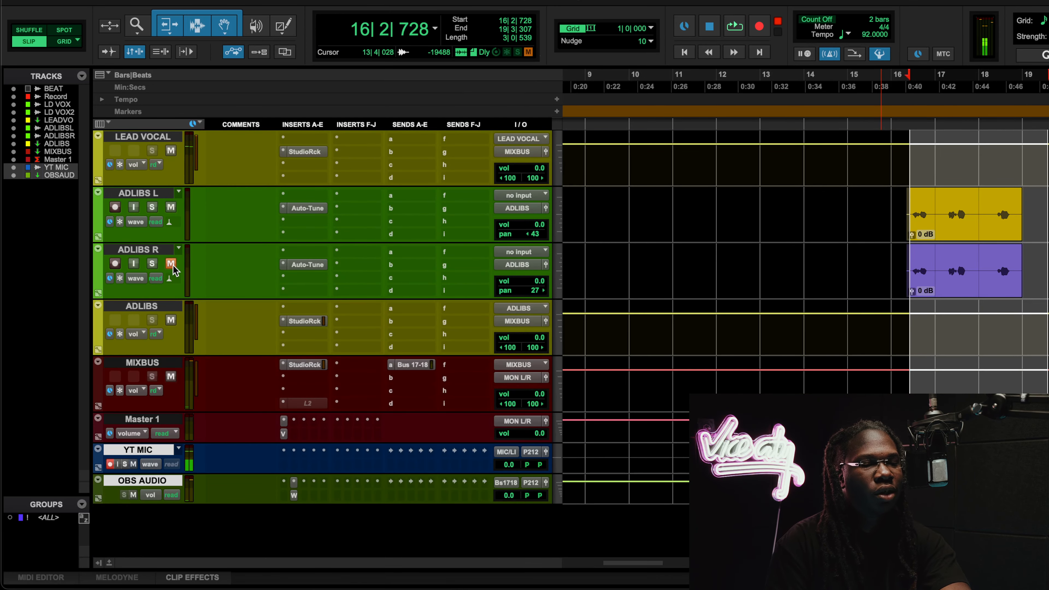
scroll(202, 269, up, 3)
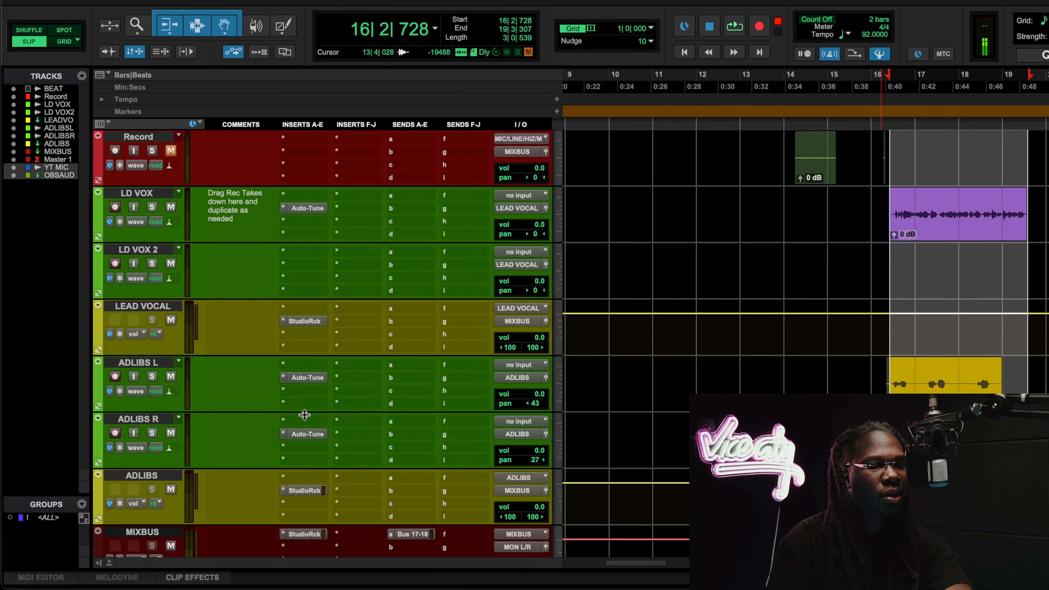
click(305, 490)
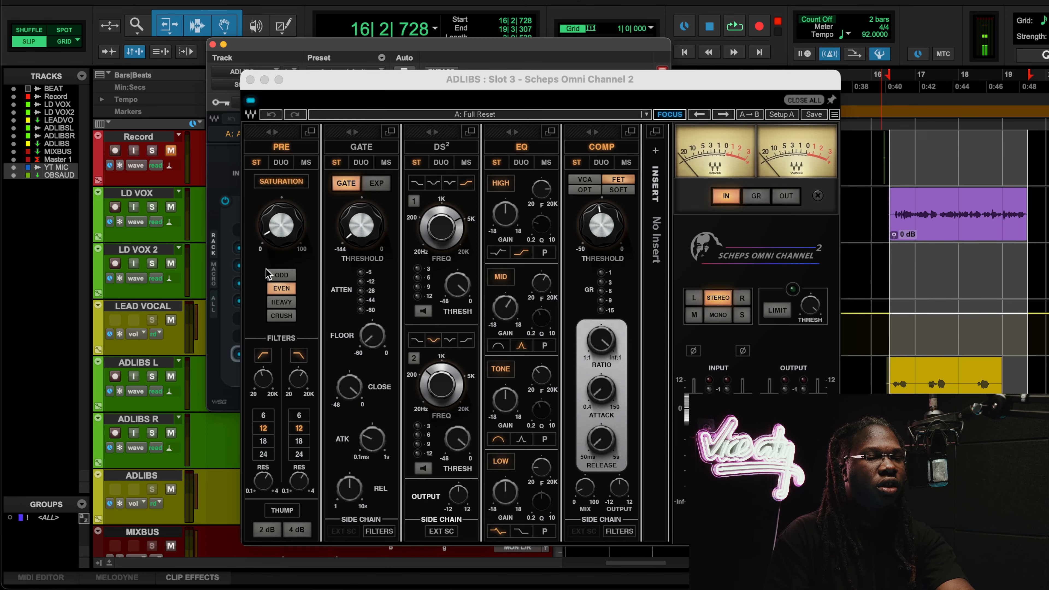
Open Scheps Omni Channel in the ADLIBS rack, examine its settings and compression during playback, and close it
click(265, 269)
drag(362, 99, 312, 34)
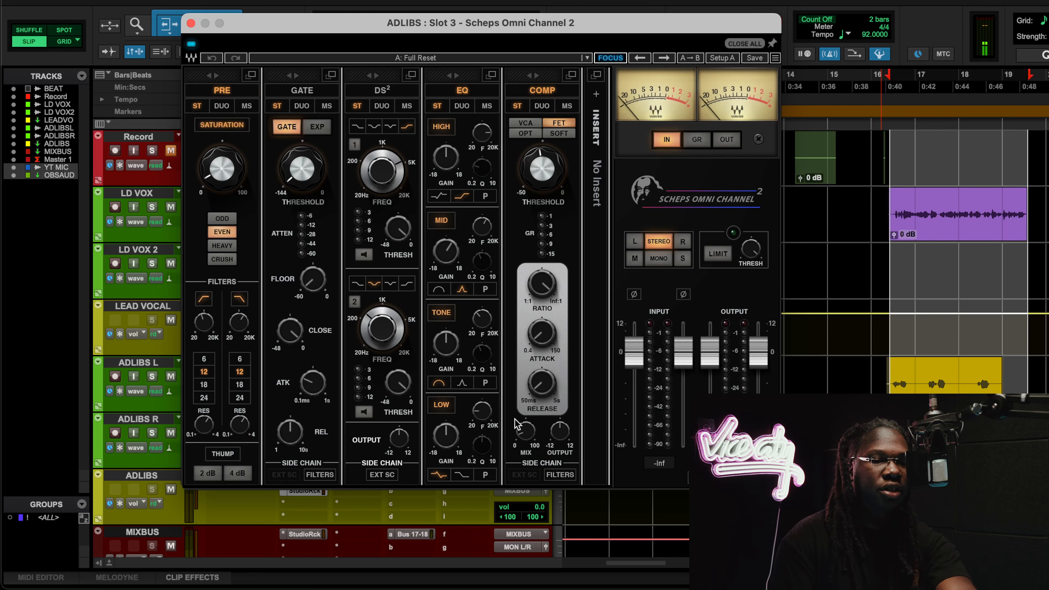
key(space)
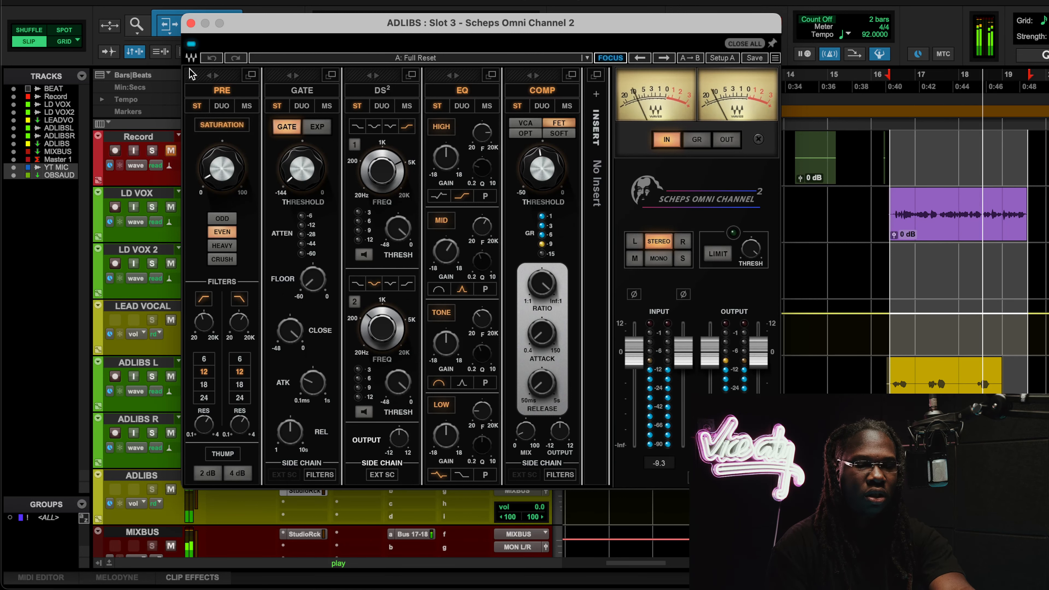
click(191, 22)
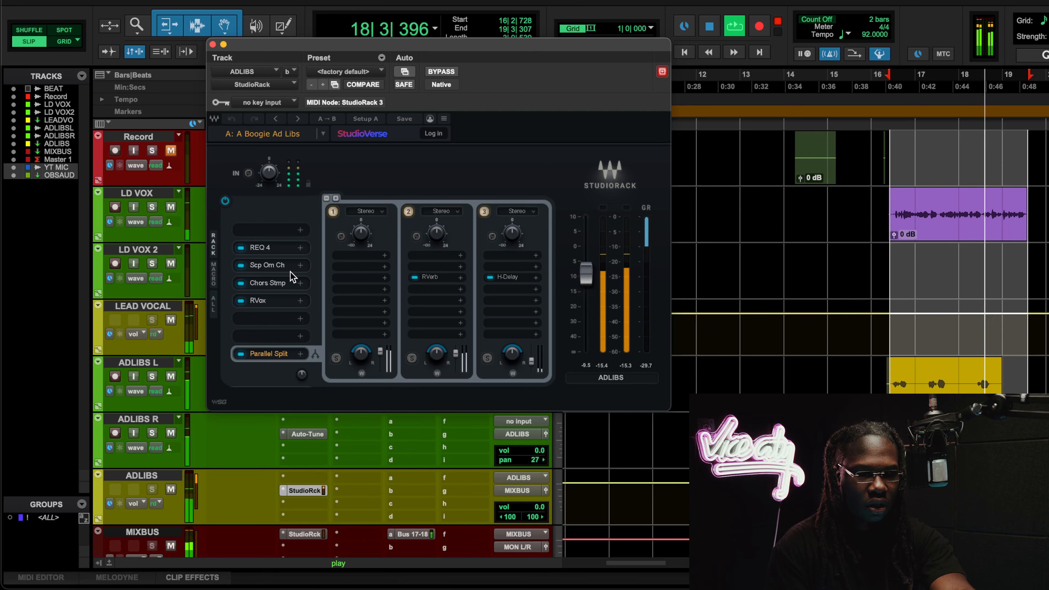
Stop playback and inspect the Chorus Stomp and RVox in the ADLIBS rack, closing each one
key(space)
click(285, 284)
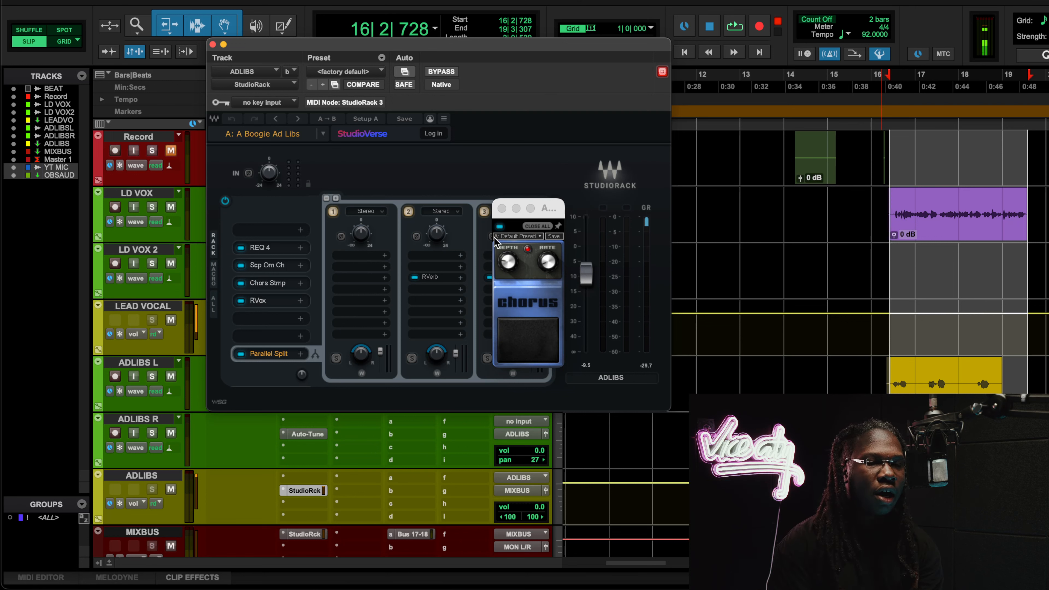
click(502, 209)
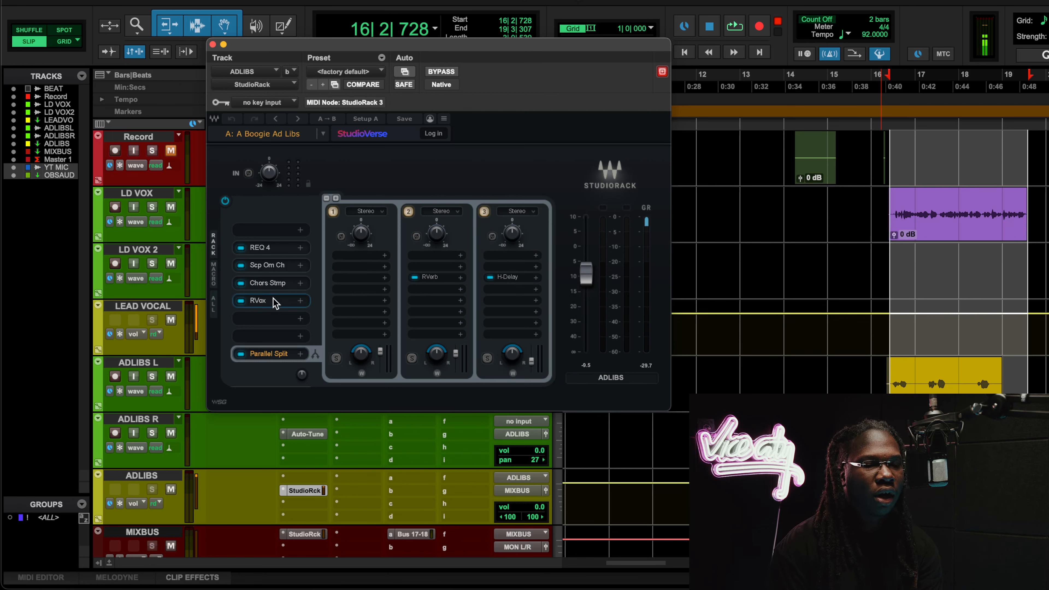
click(264, 300)
click(417, 172)
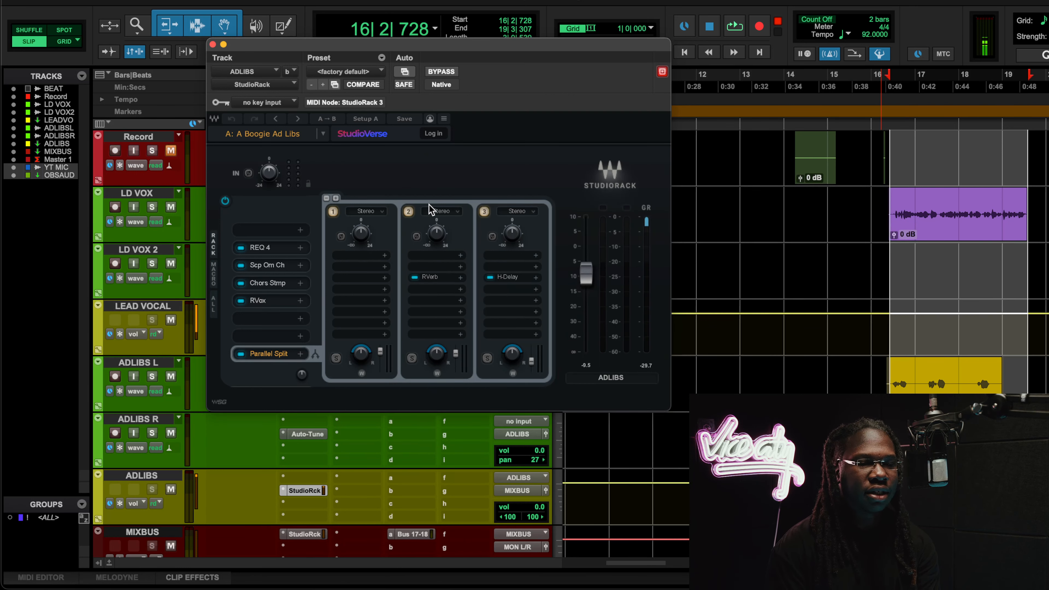
Inspect the RVerb in parallel chain 2 and the H-Delay in parallel chain 3 of the ADLIBS rack, closing each one
click(428, 277)
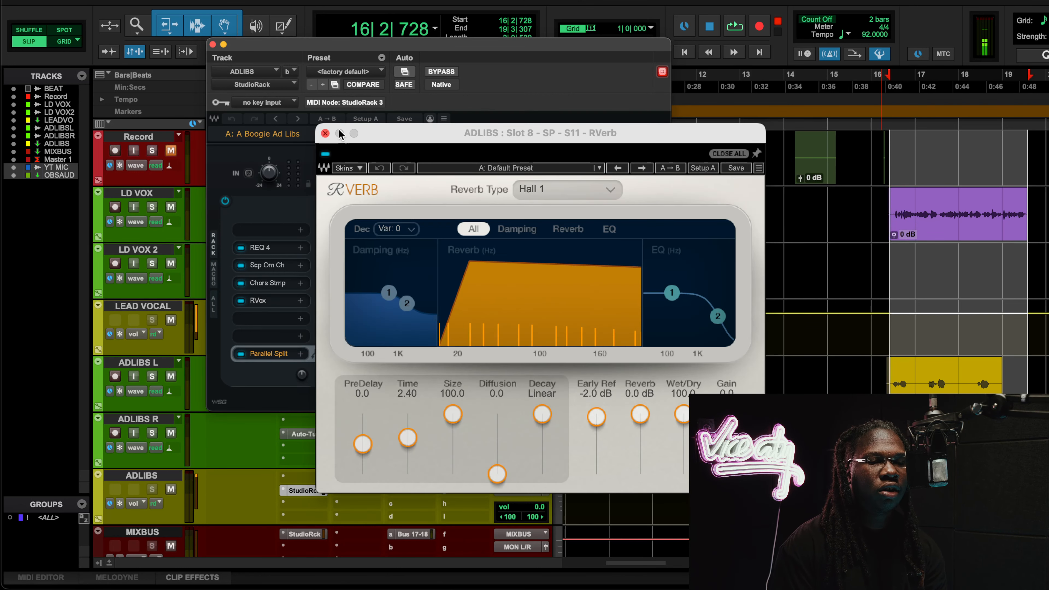
click(325, 133)
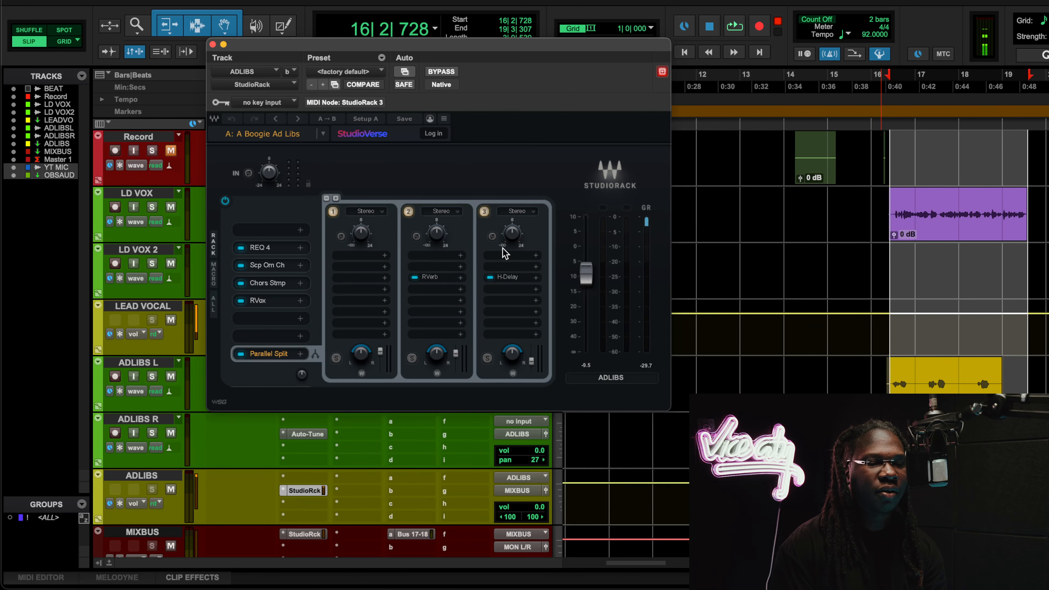
click(509, 275)
click(283, 195)
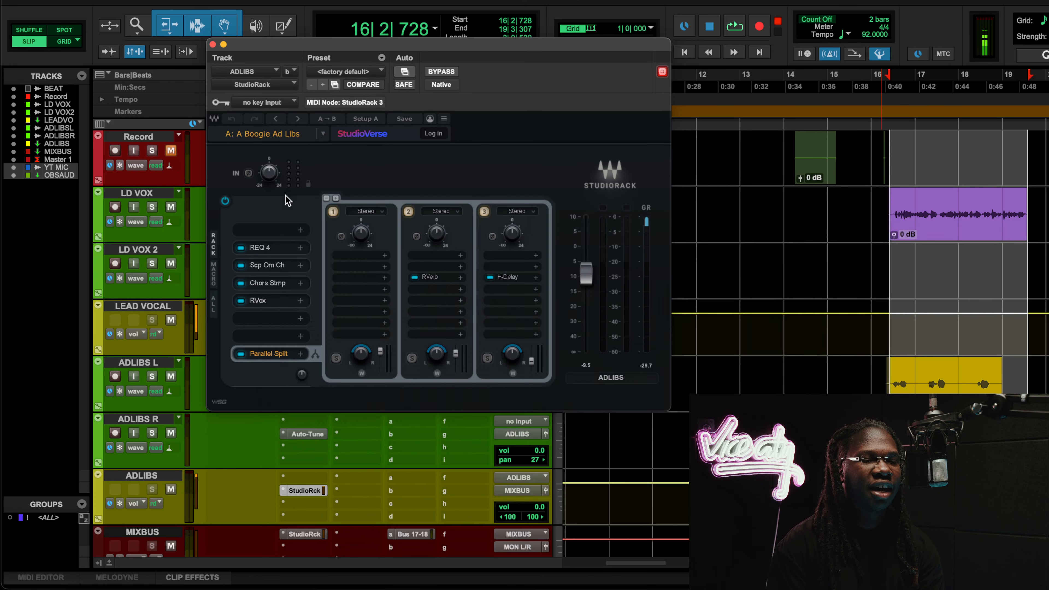